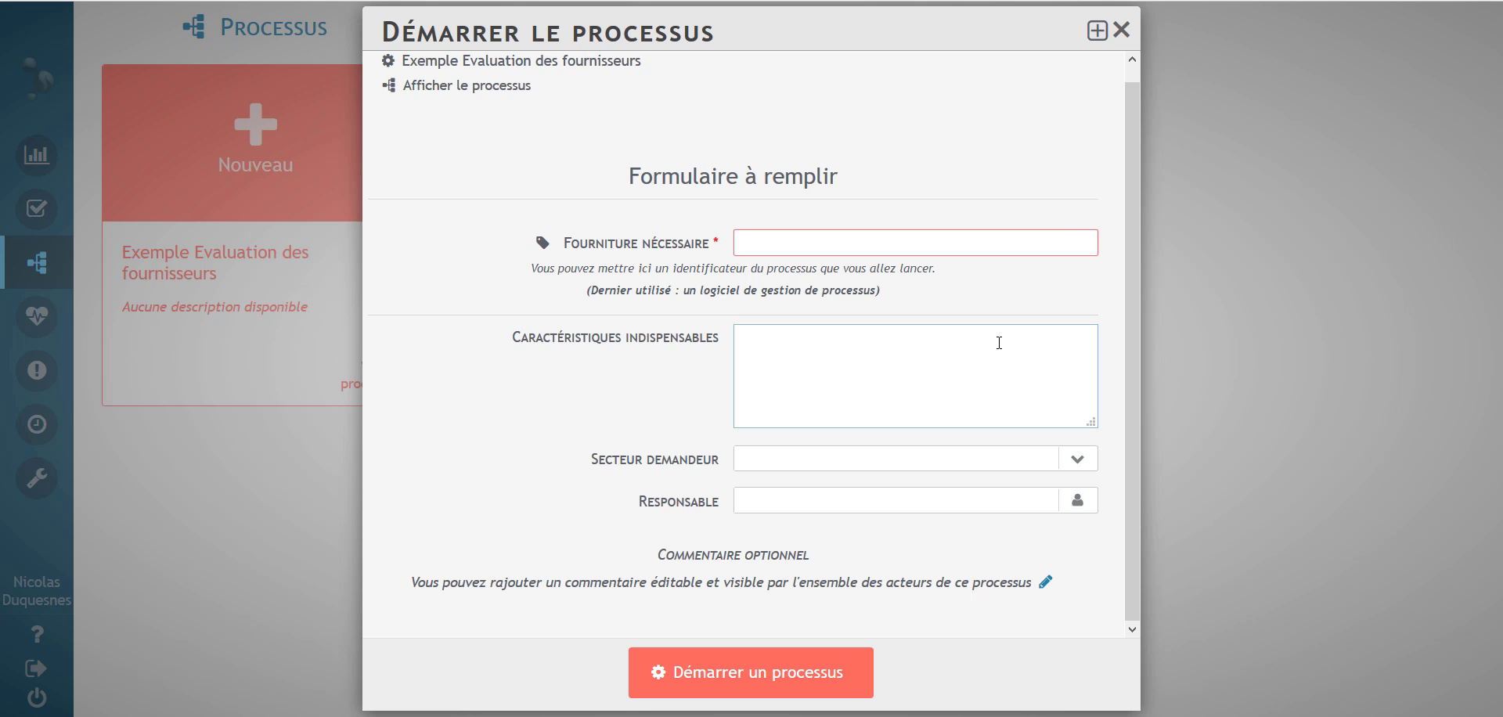
Step: Enter "un logiciel de gestion de processus" as the required supply and paste the list of essential characteristics, beginning with "Ergonomie"
{"action": "type", "text": "un logiciel de gestion de processus"}
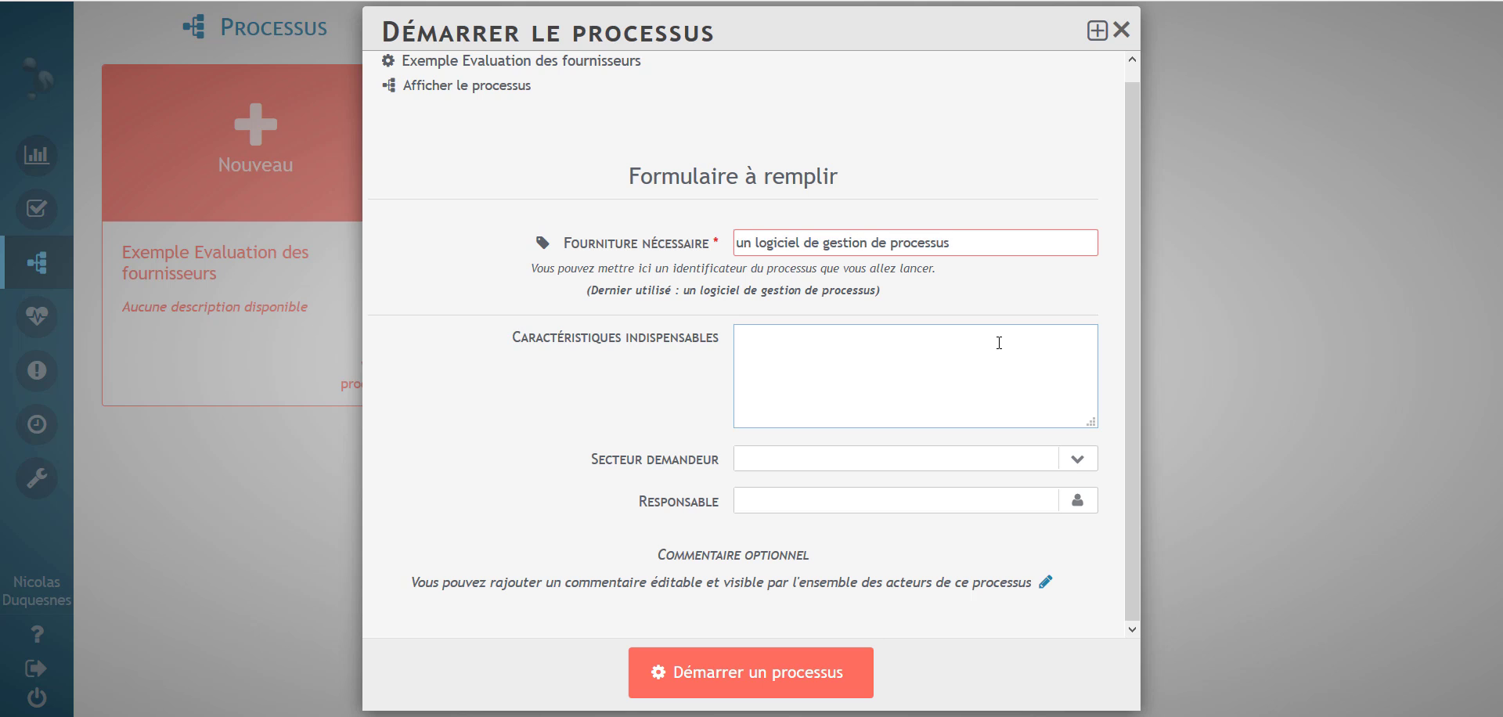
{"action": "left_click", "coordinate": [999, 343]}
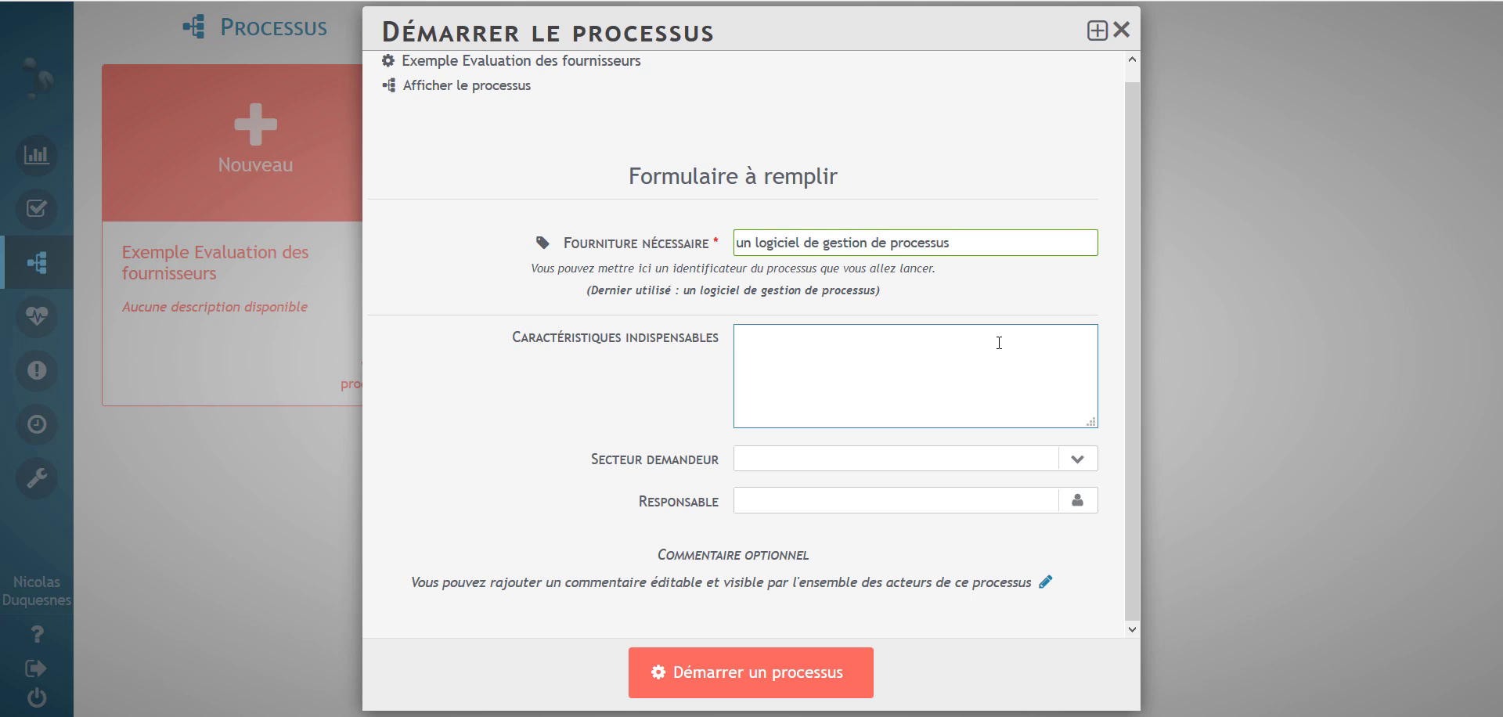
{"action": "key", "text": "ctrl+v"}
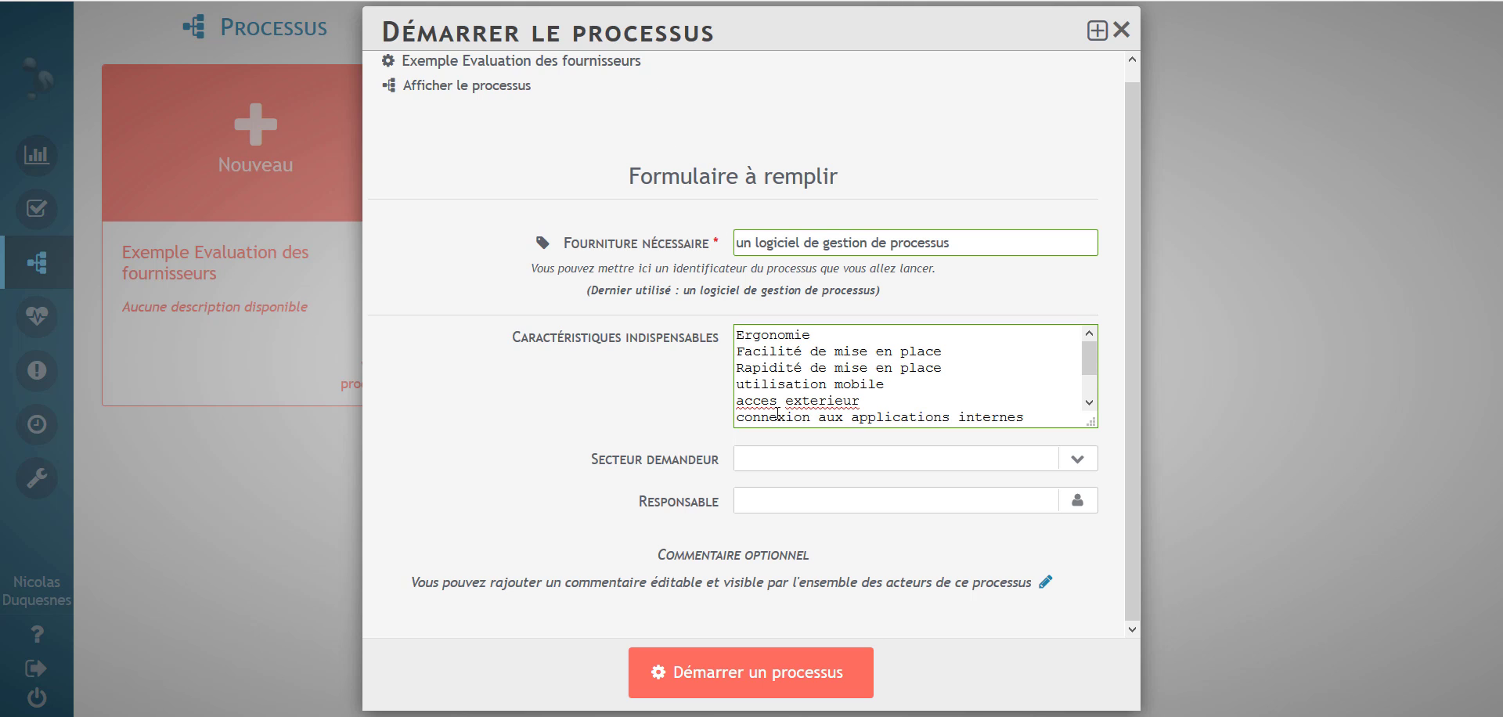
Step: Set the requesting sector to "la compta", fill in the responsible person's name, and start the supplier evaluation process
{"action": "left_click", "coordinate": [1066, 467]}
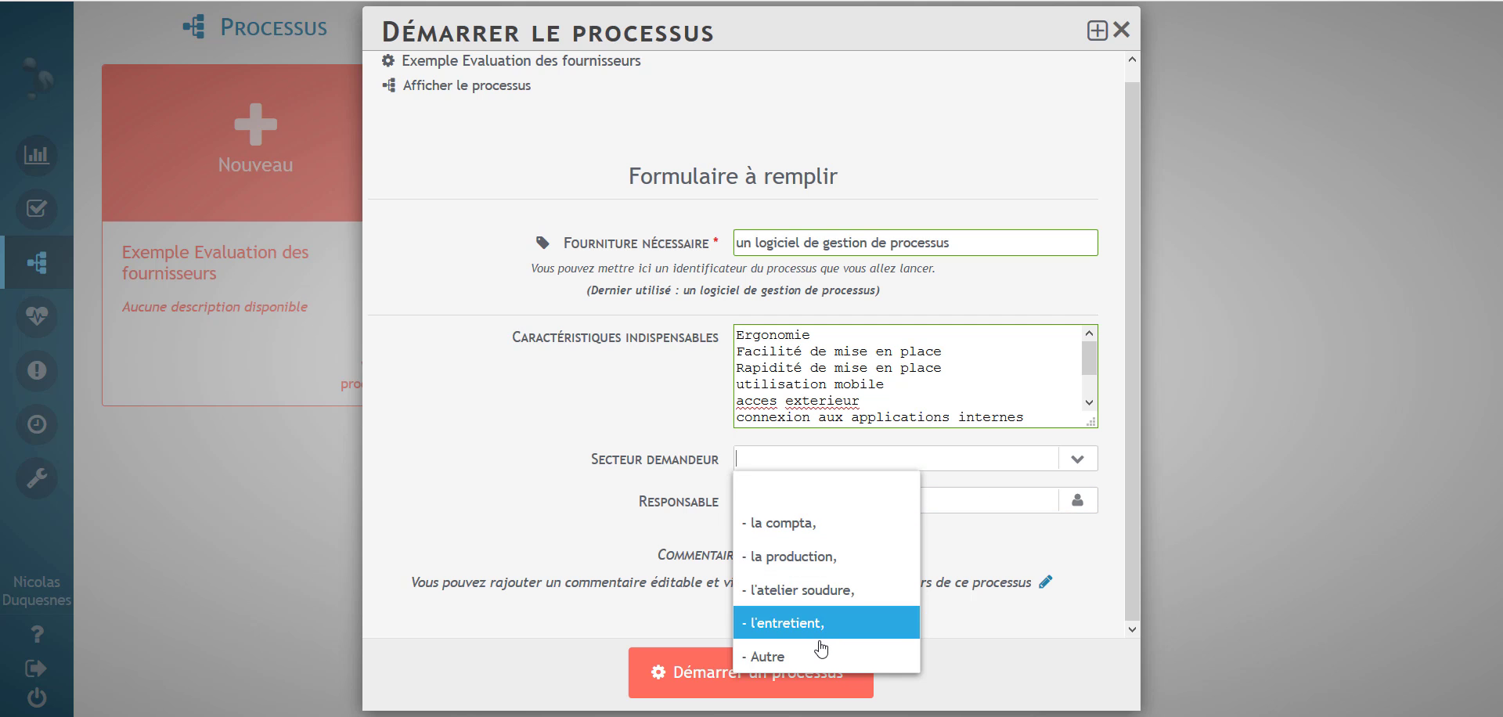
{"action": "left_click", "coordinate": [789, 531]}
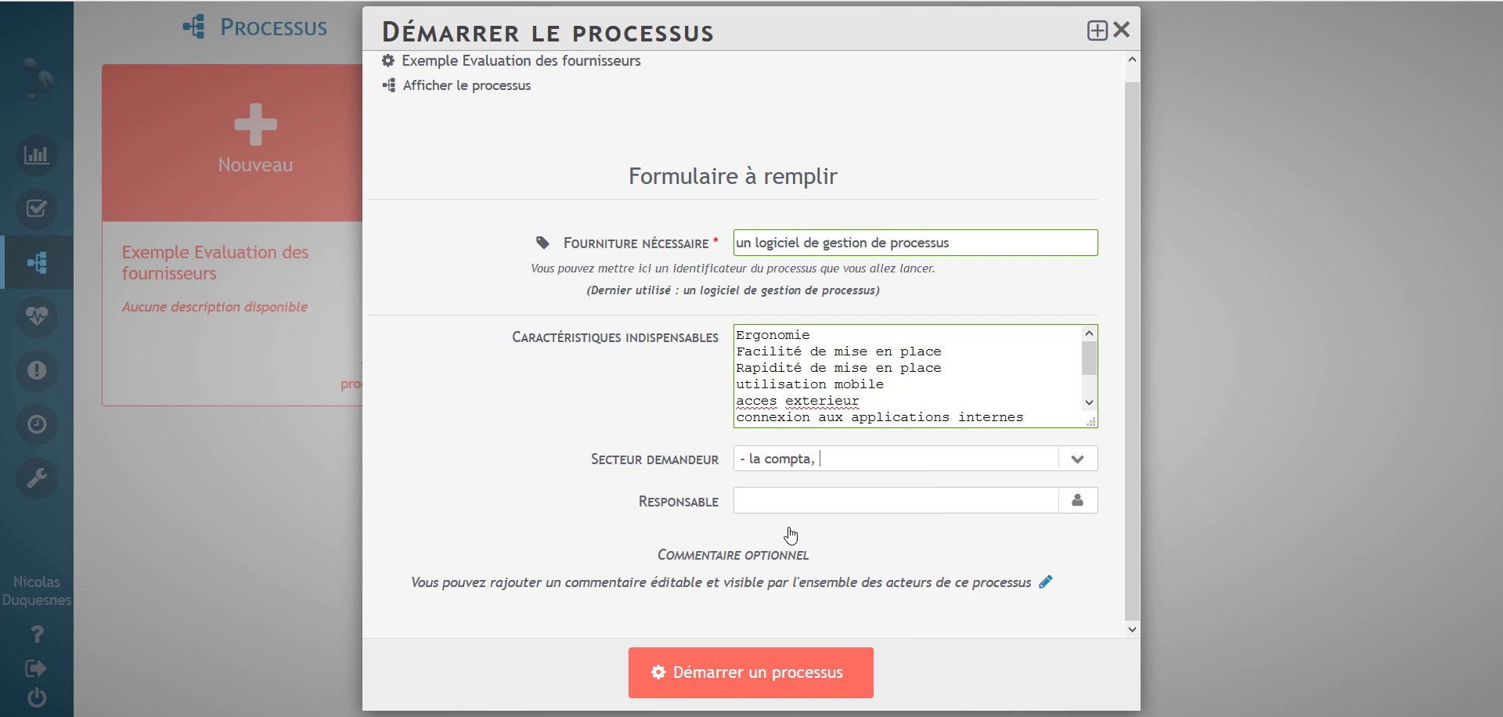
{"action": "left_click", "coordinate": [797, 508]}
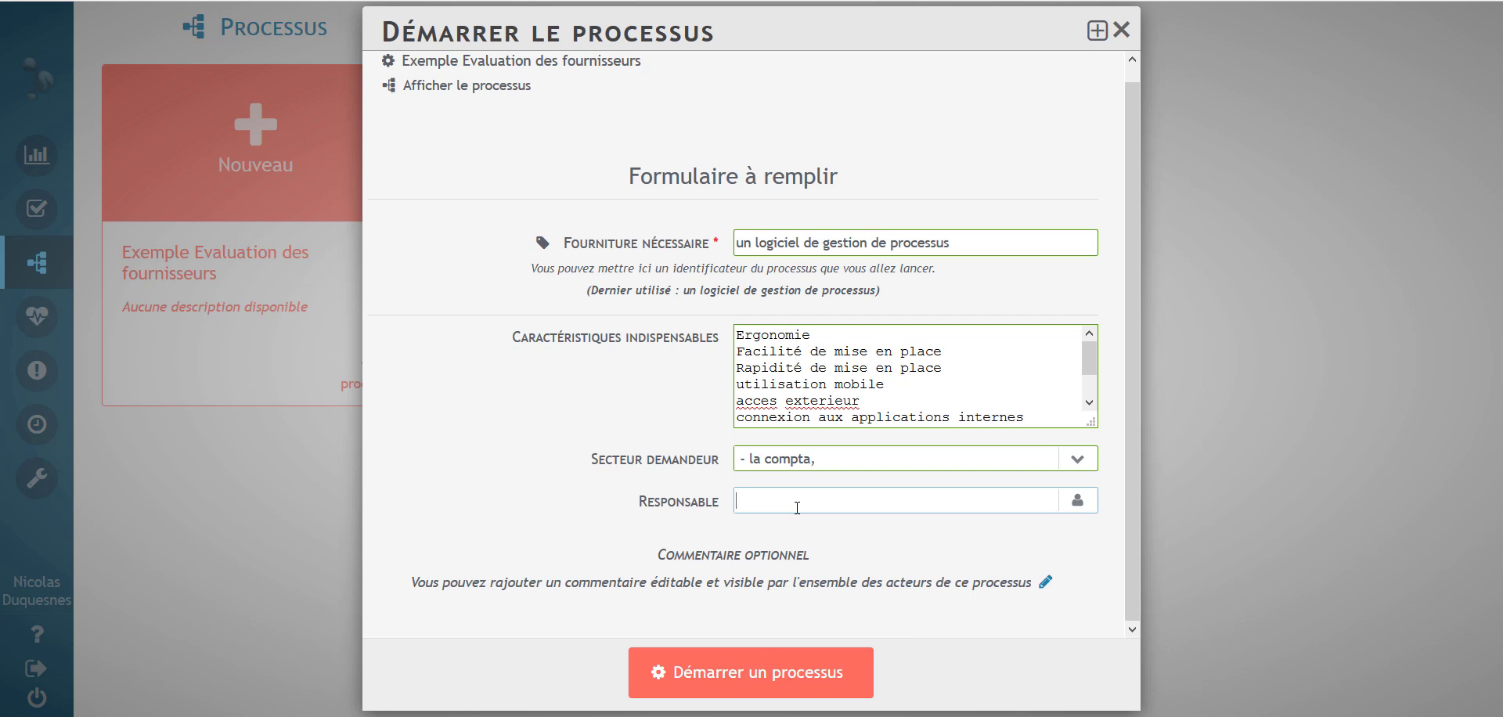
{"action": "type", "text": "du"}
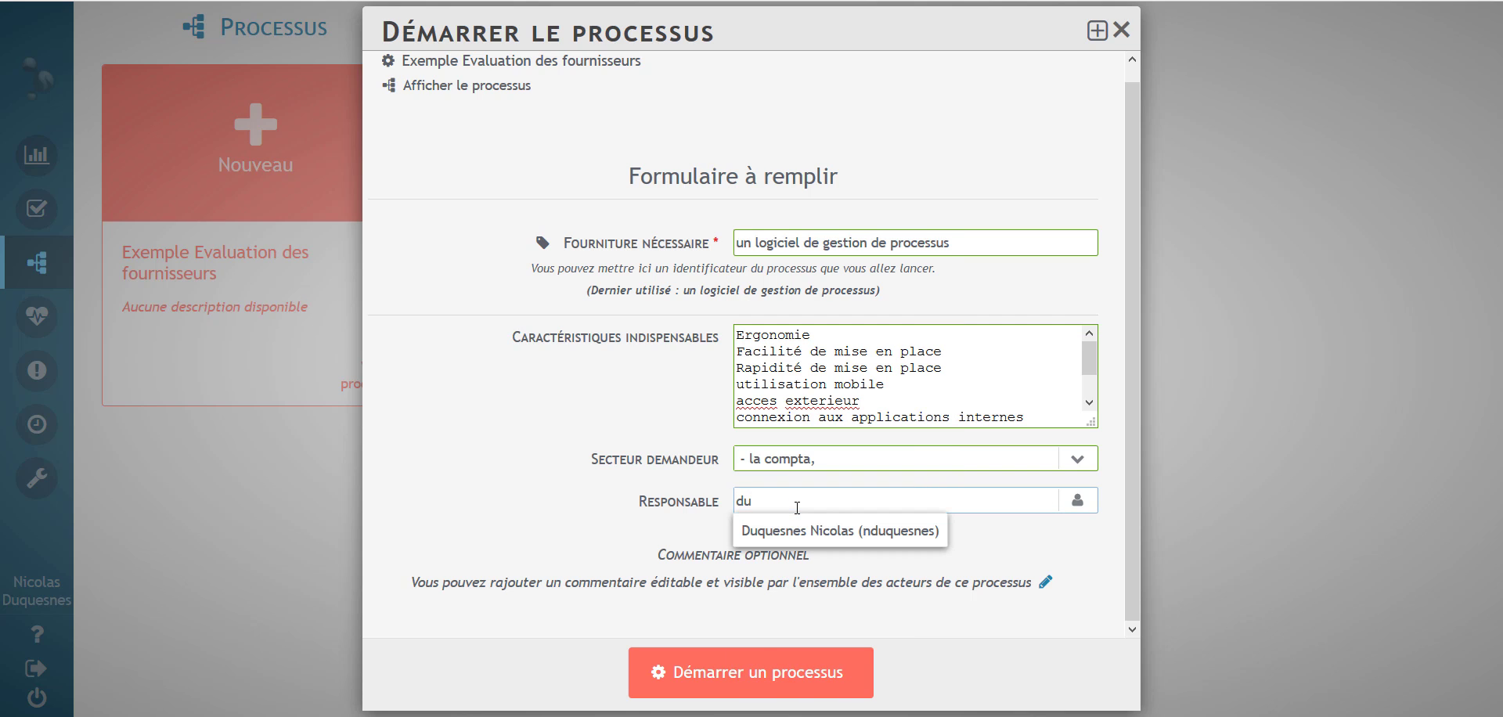
{"action": "left_click", "coordinate": [798, 530]}
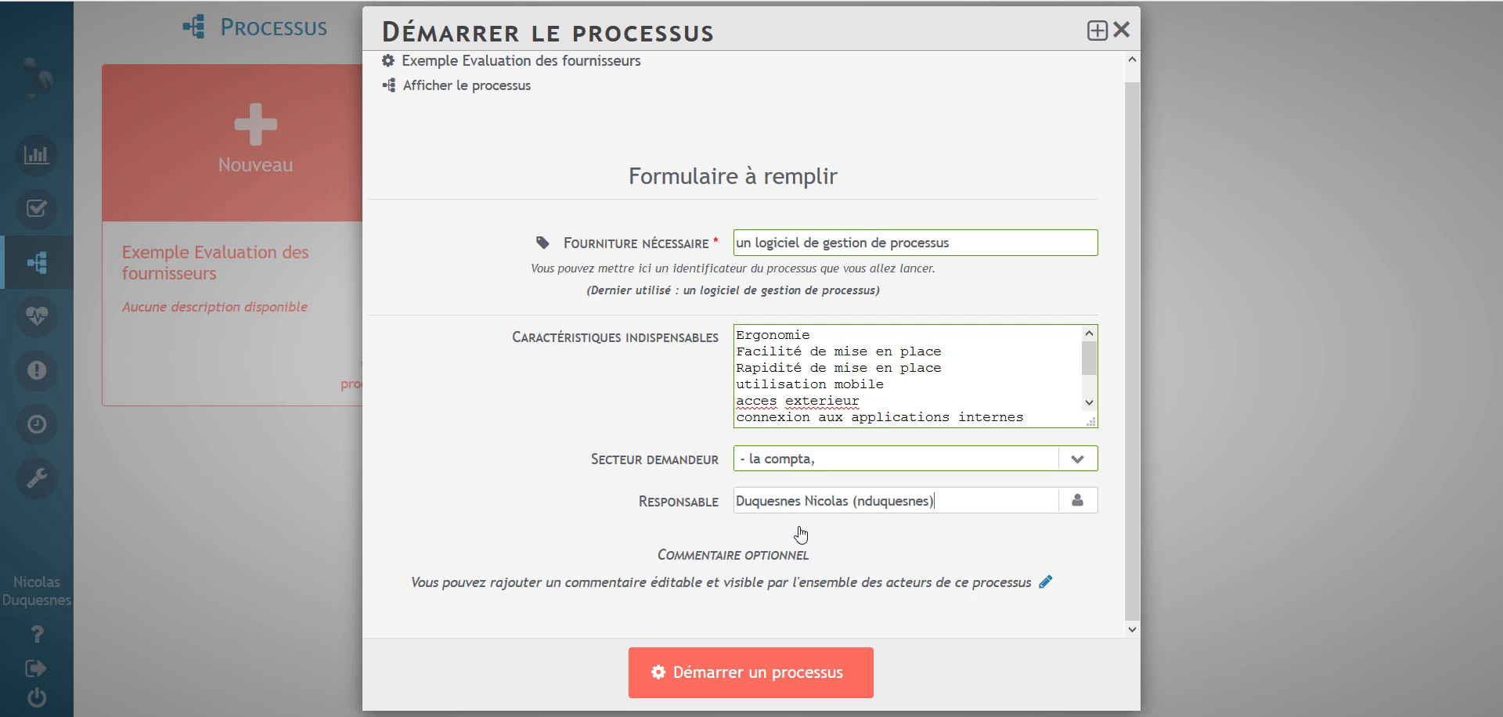
{"action": "left_click", "coordinate": [735, 672]}
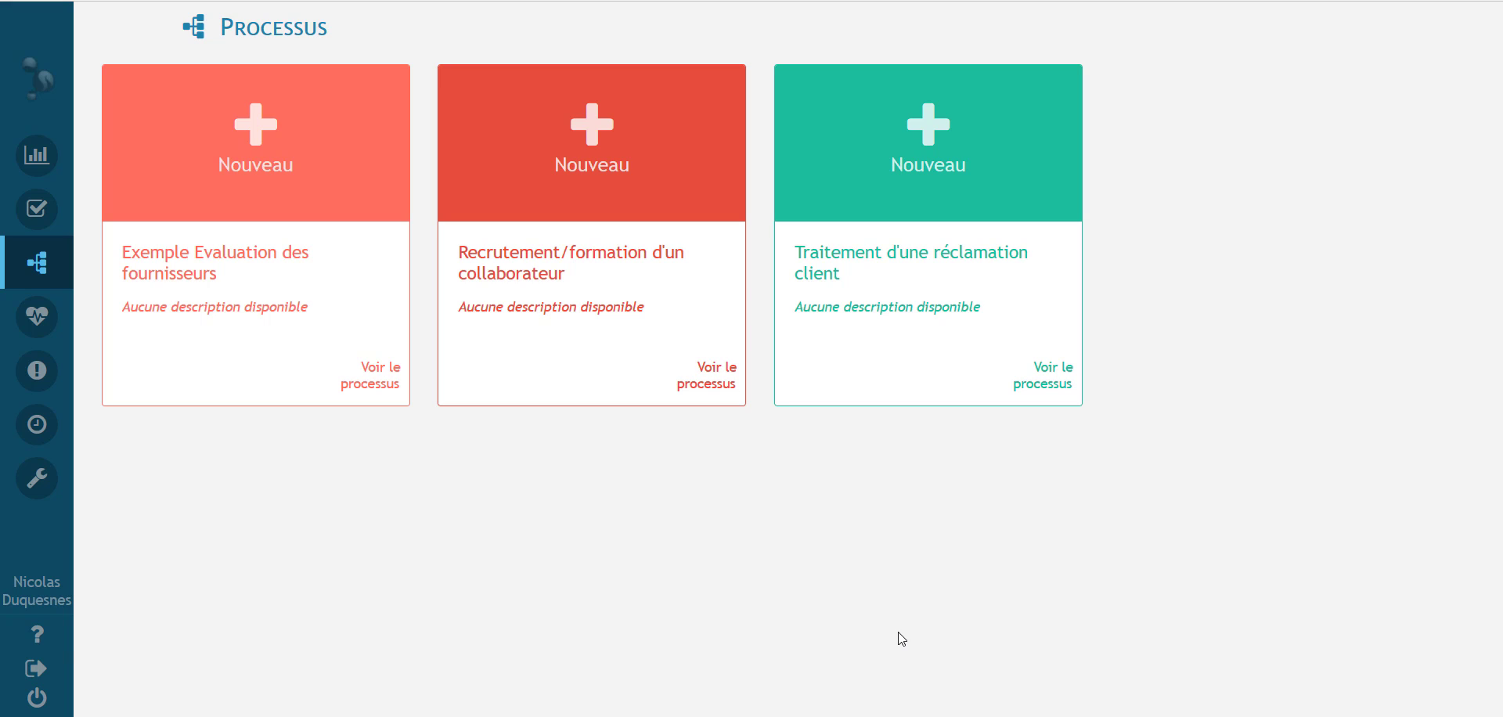
Step: Open the "Sélectionner le fournisseur" task belonging to the "un logiciel de gestion de processus" process
{"action": "left_click", "coordinate": [48, 219]}
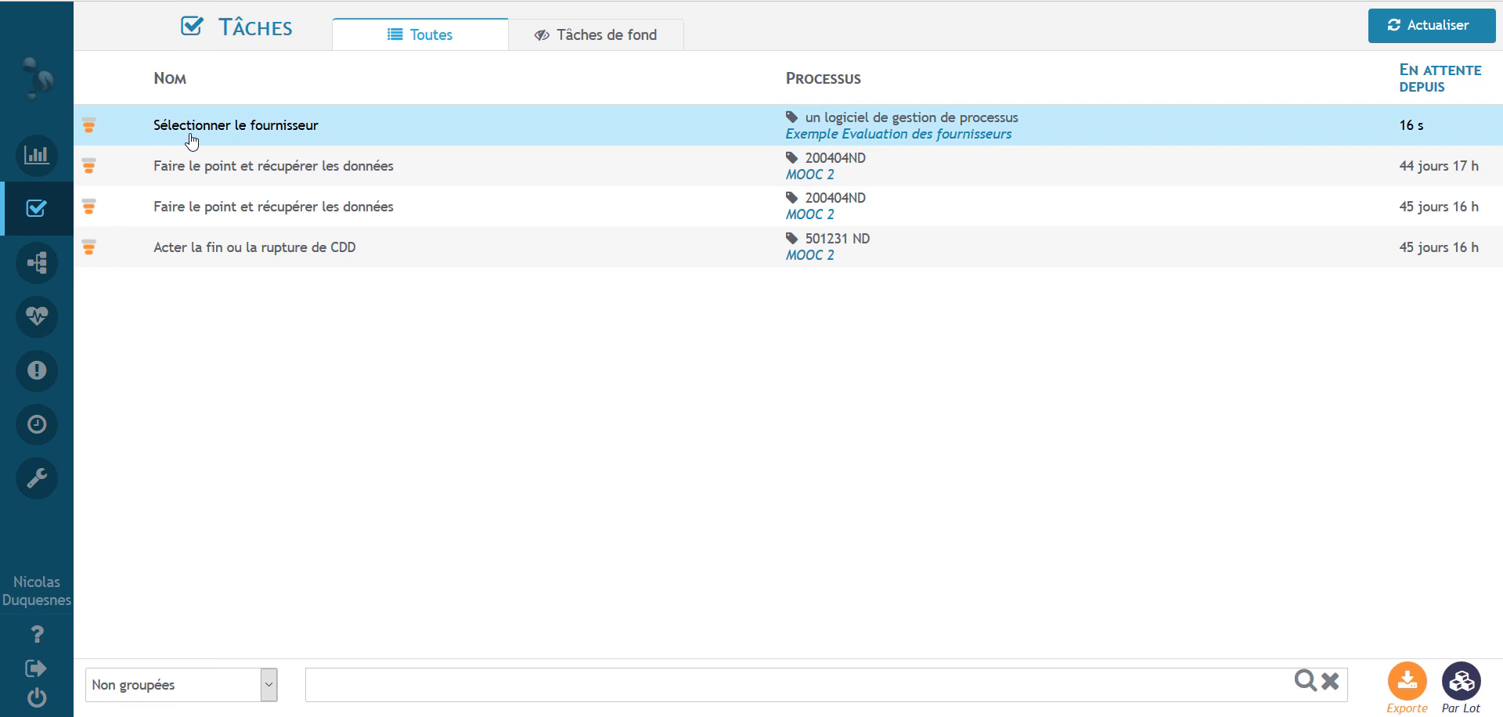
{"action": "left_click", "coordinate": [249, 137]}
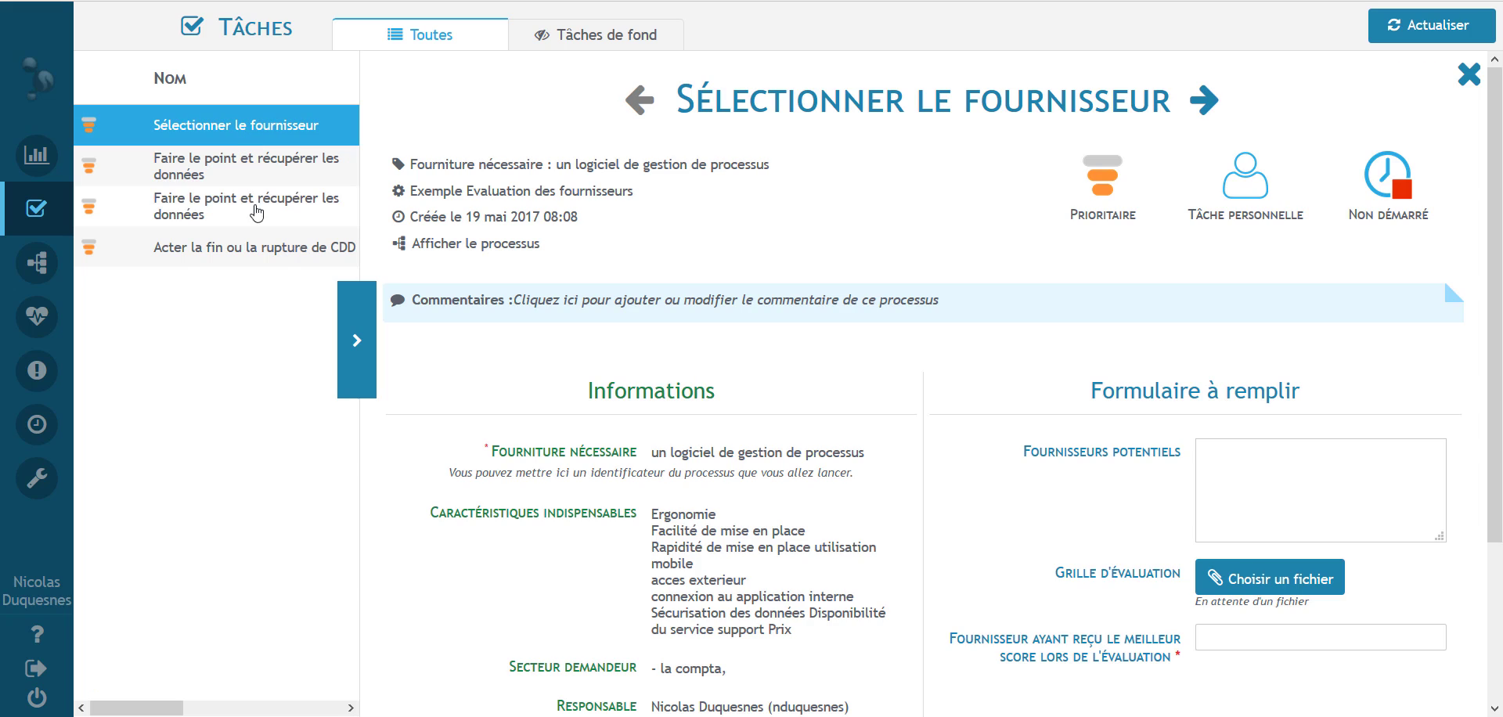
{"action": "scroll", "coordinate": [791, 341], "scroll_direction": "down", "scroll_amount": 3}
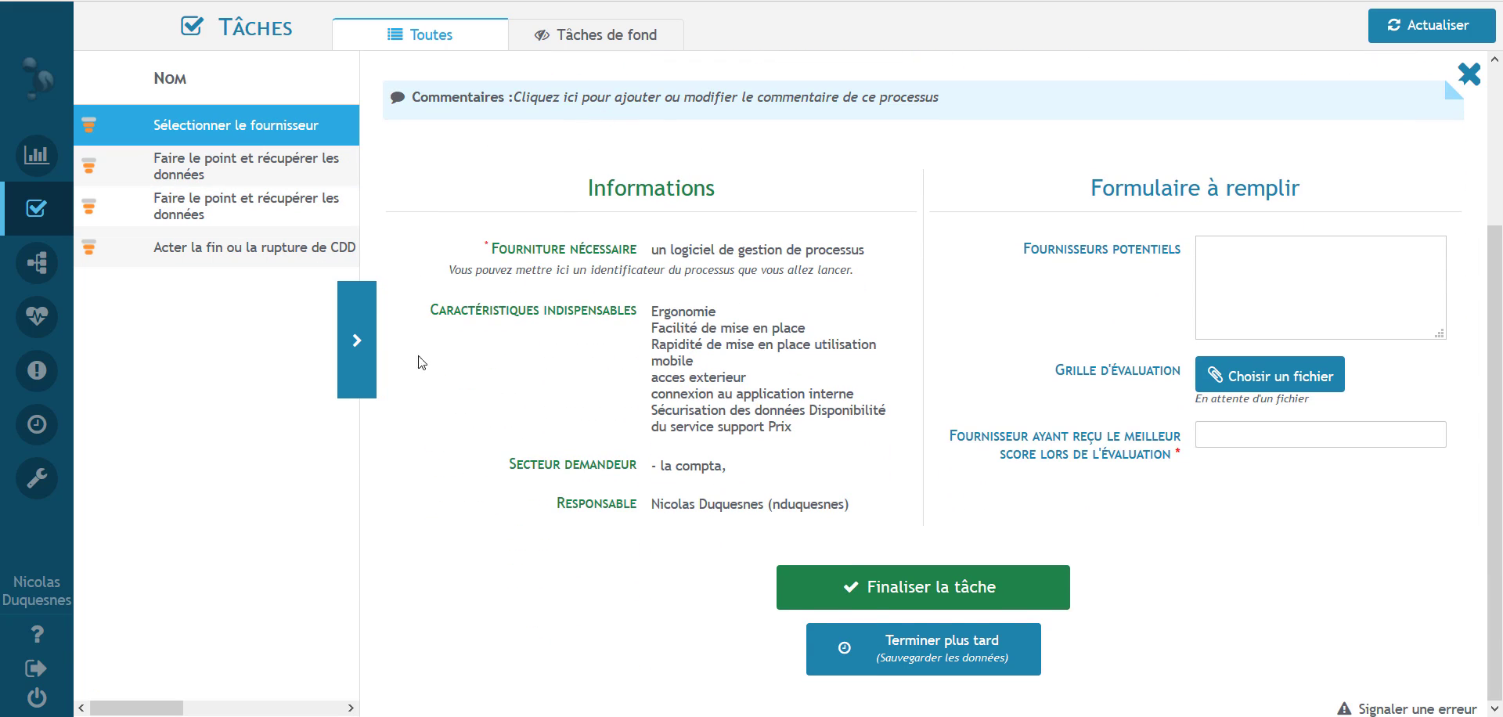
Step: Fill in the potential suppliers with the supplier list from the "Evaluation des fournisseur" spreadsheet, reviewing its rating matrix
{"action": "left_click", "coordinate": [1232, 268]}
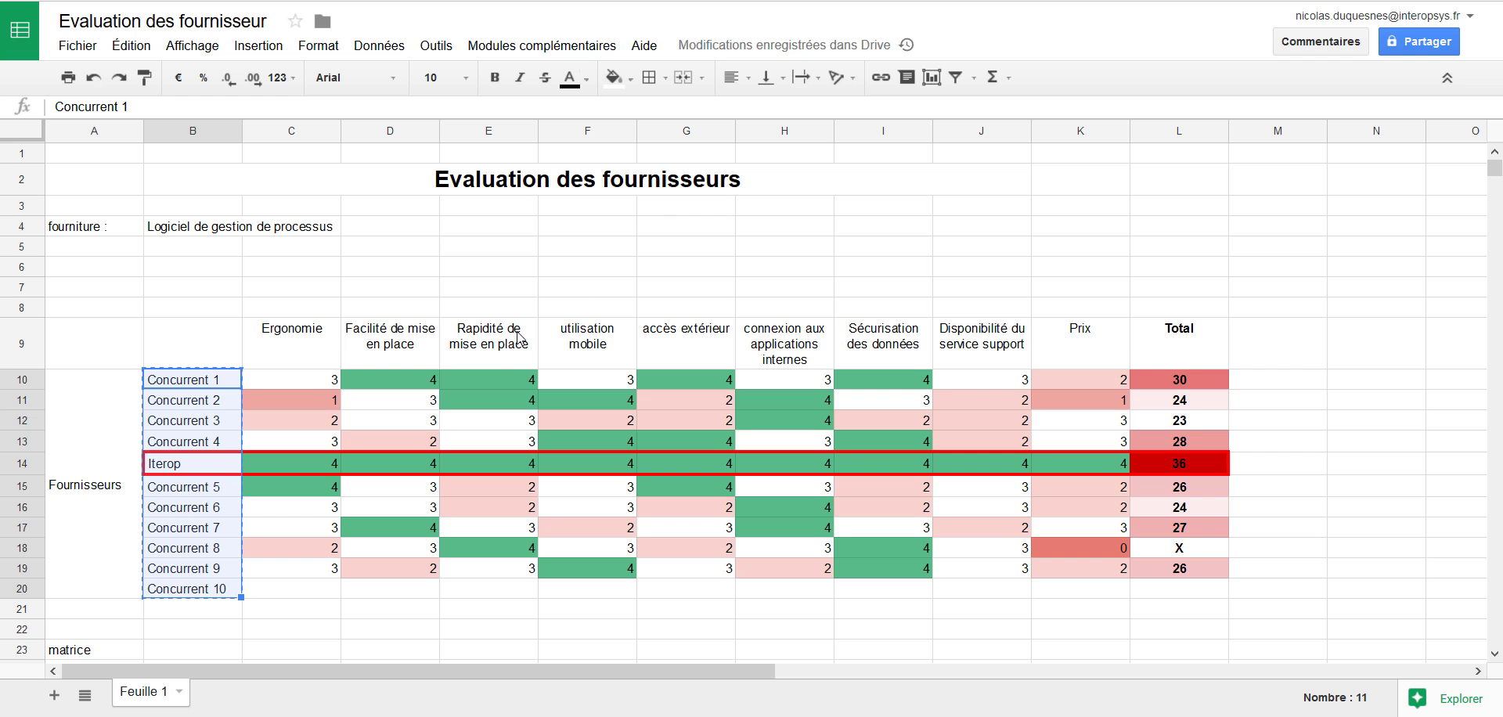
{"action": "scroll", "coordinate": [497, 379], "scroll_direction": "down", "scroll_amount": 5}
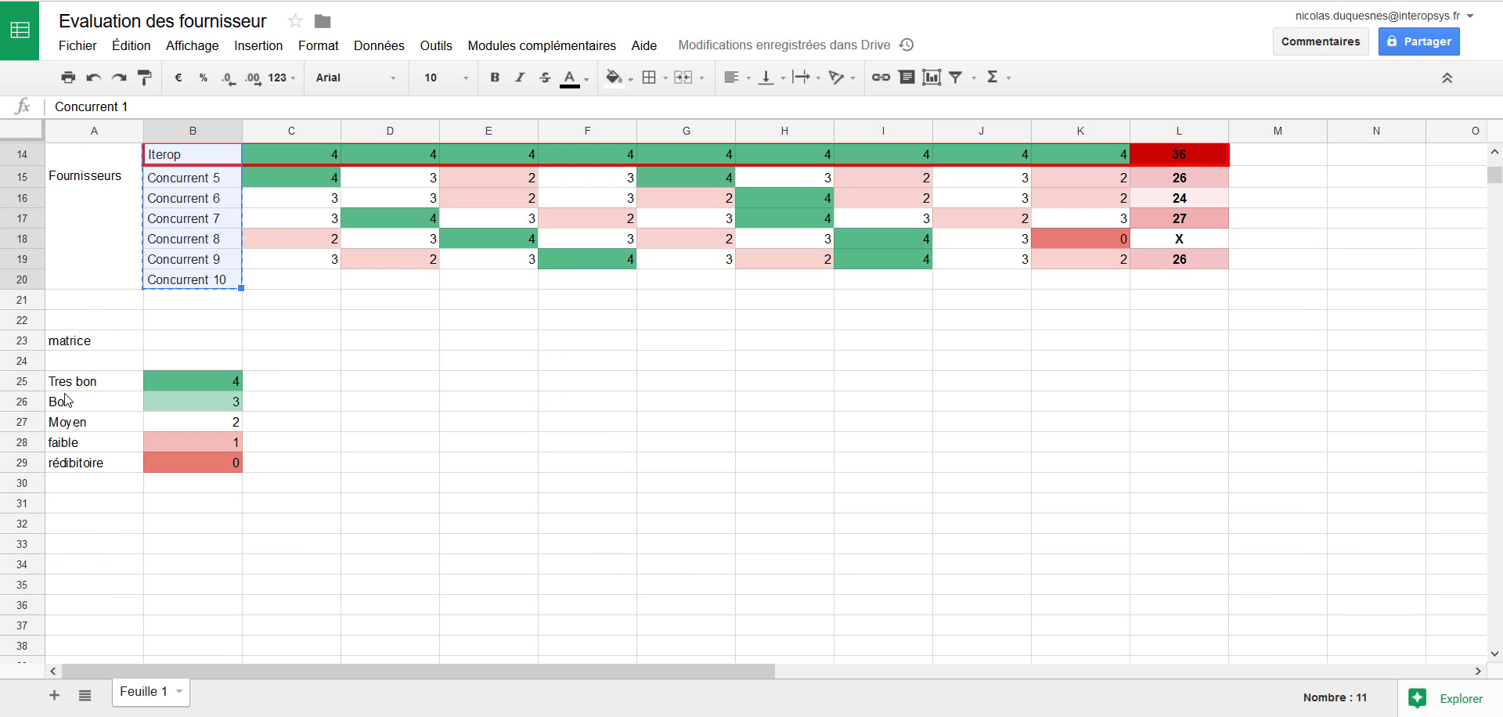
{"action": "scroll", "coordinate": [237, 420], "scroll_direction": "up", "scroll_amount": 3}
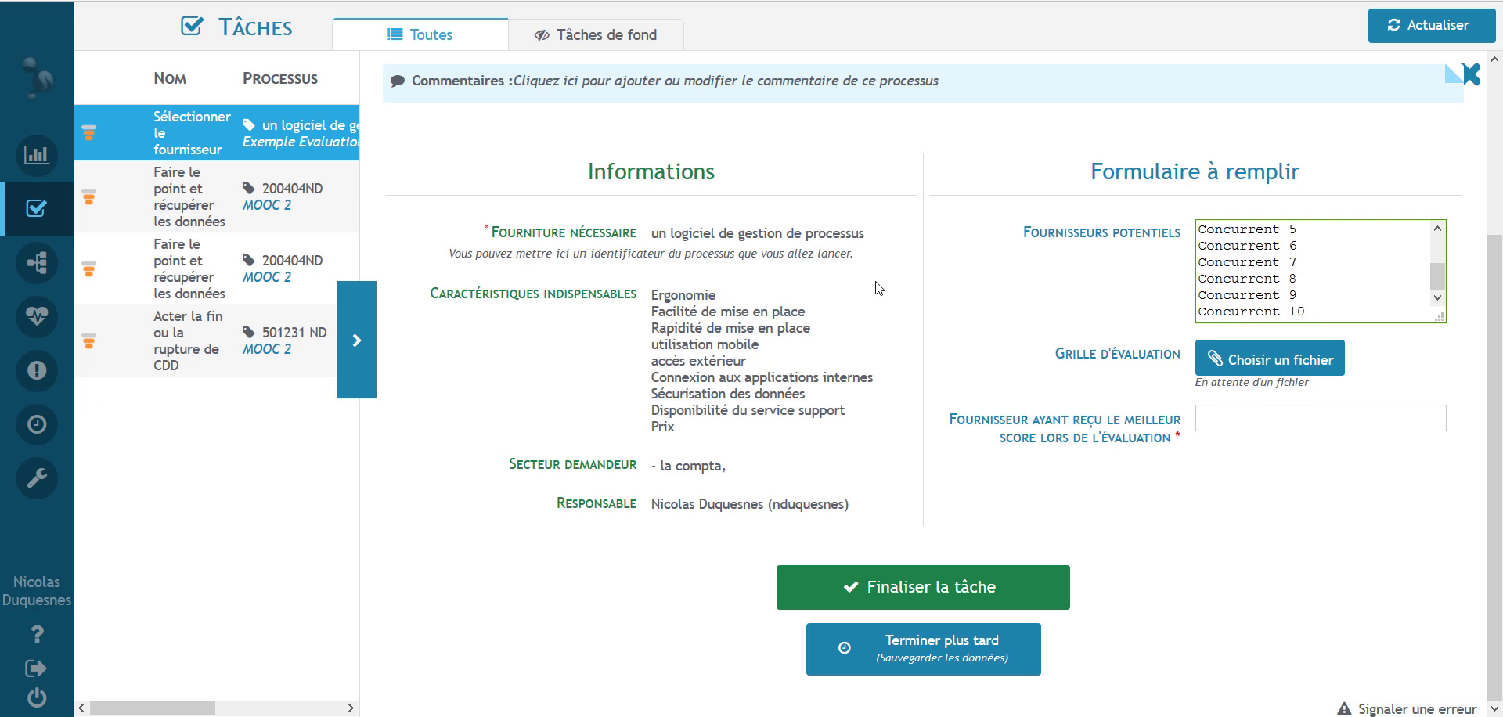
Step: Attach the PDF "Evaluation des fournisseur - Feuille 1" as the task's evaluation grid
{"action": "left_click", "coordinate": [1263, 360]}
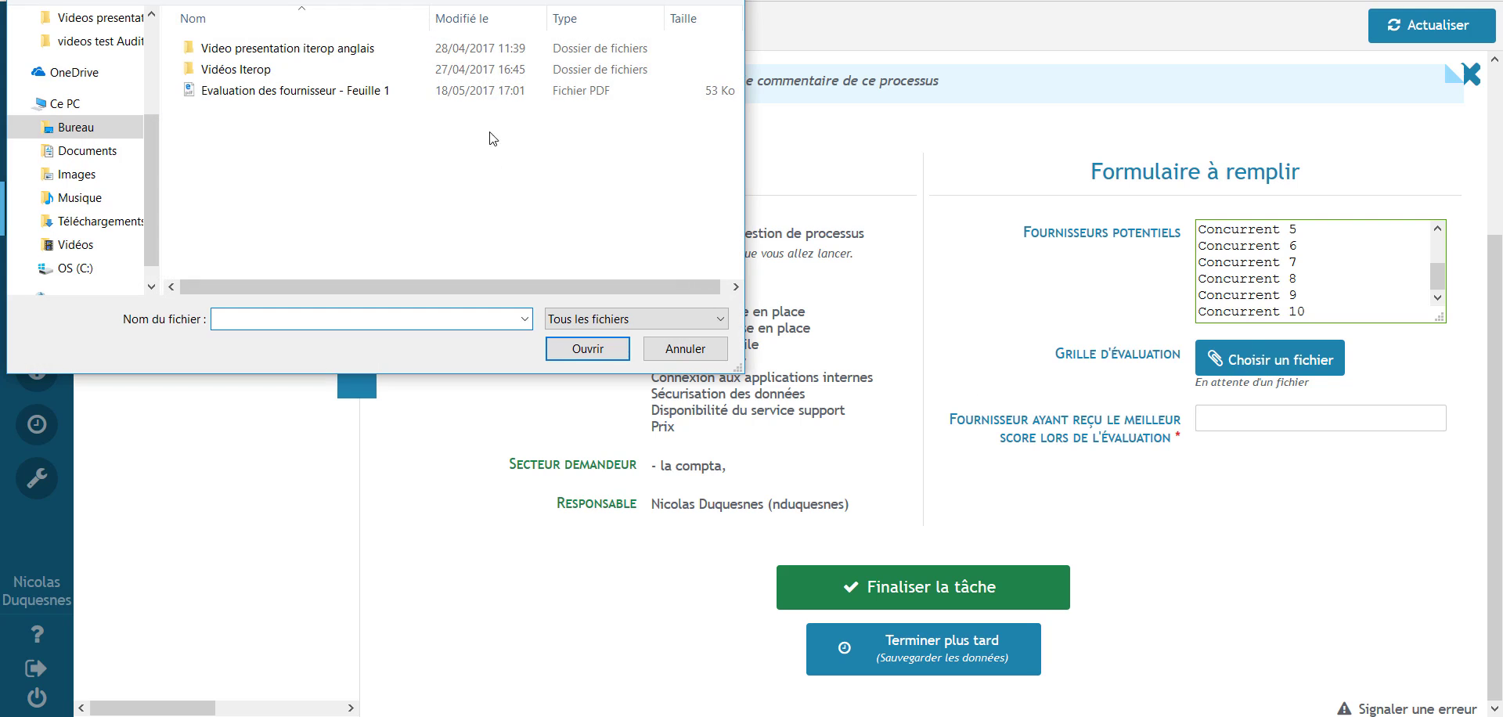
{"action": "left_click", "coordinate": [318, 93]}
{"action": "left_click", "coordinate": [587, 348]}
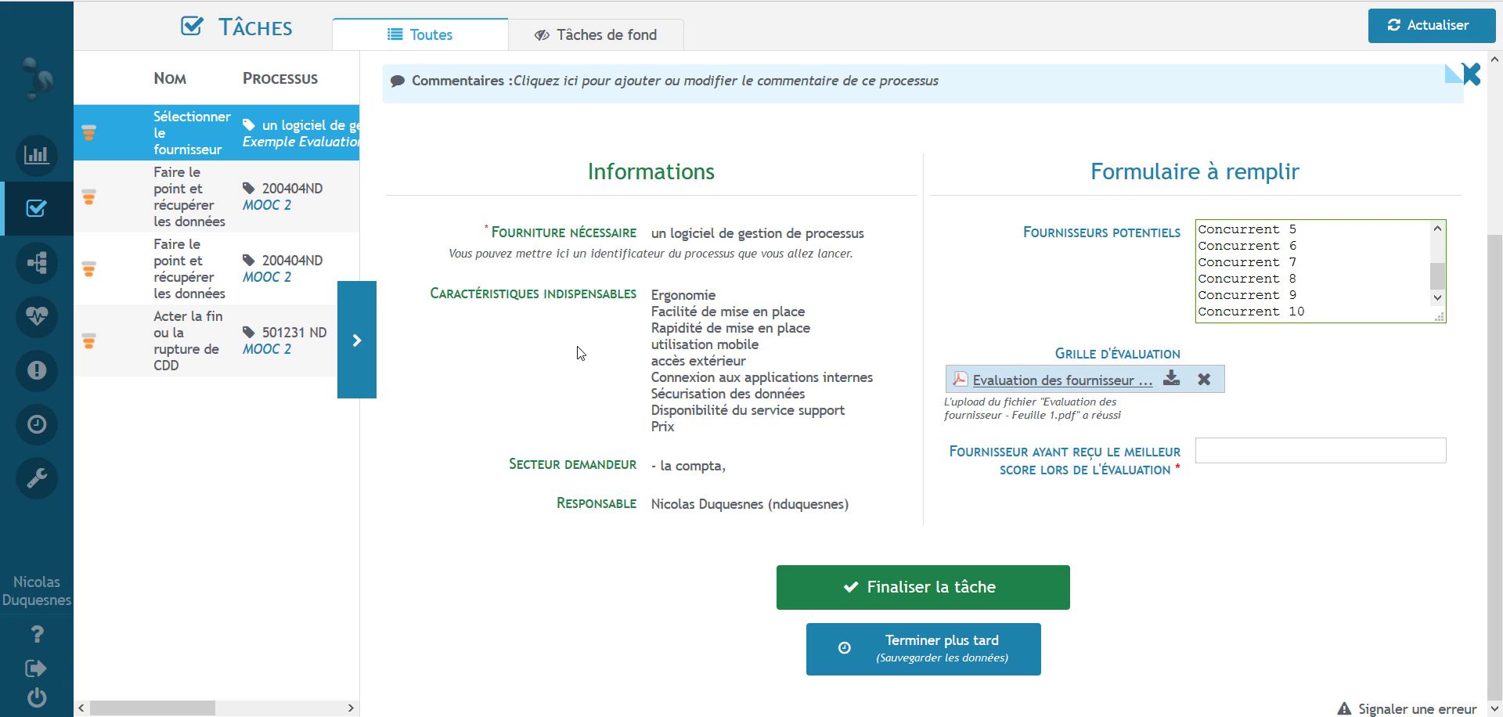
Step: Enter "Iterop" as the supplier with the best evaluation score and finalize the task
{"action": "left_click", "coordinate": [1219, 445]}
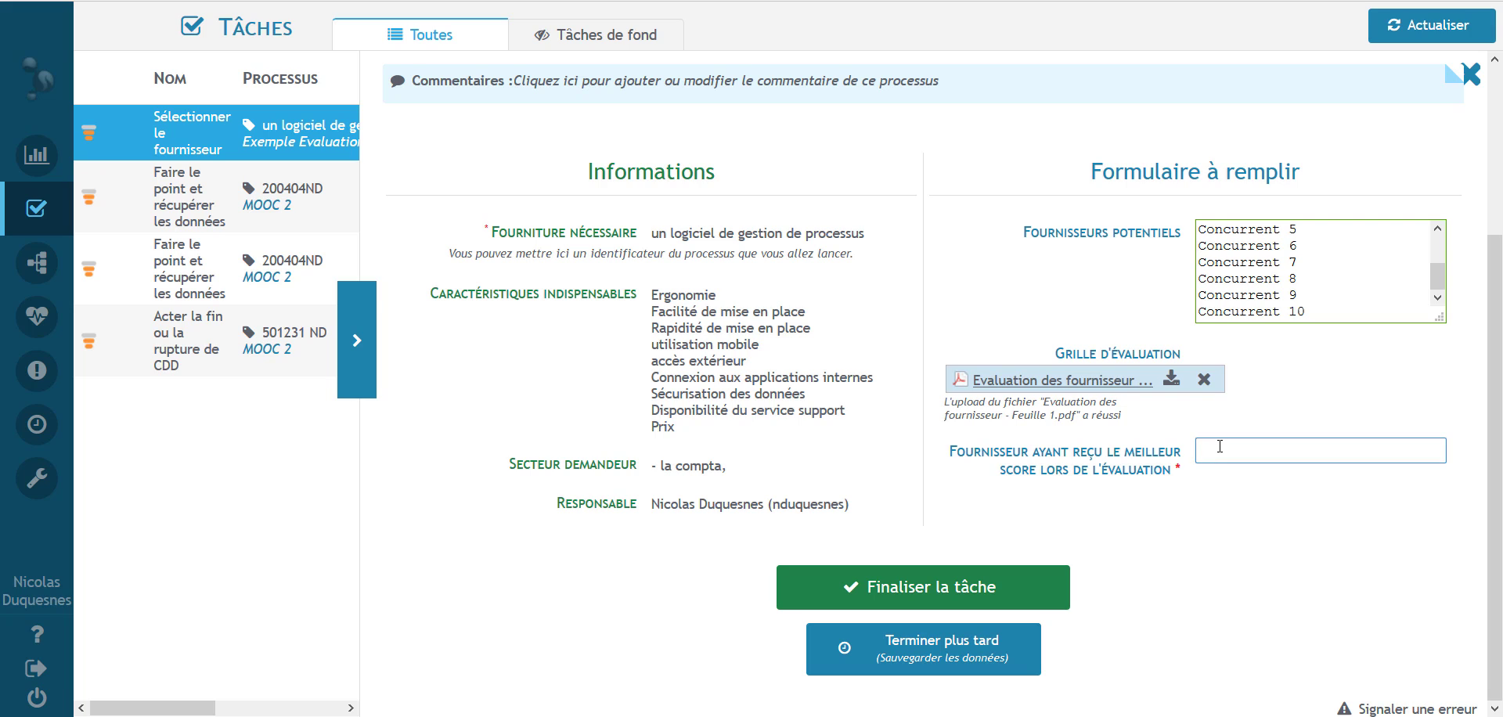
{"action": "type", "text": "Iterop"}
{"action": "left_click", "coordinate": [943, 589]}
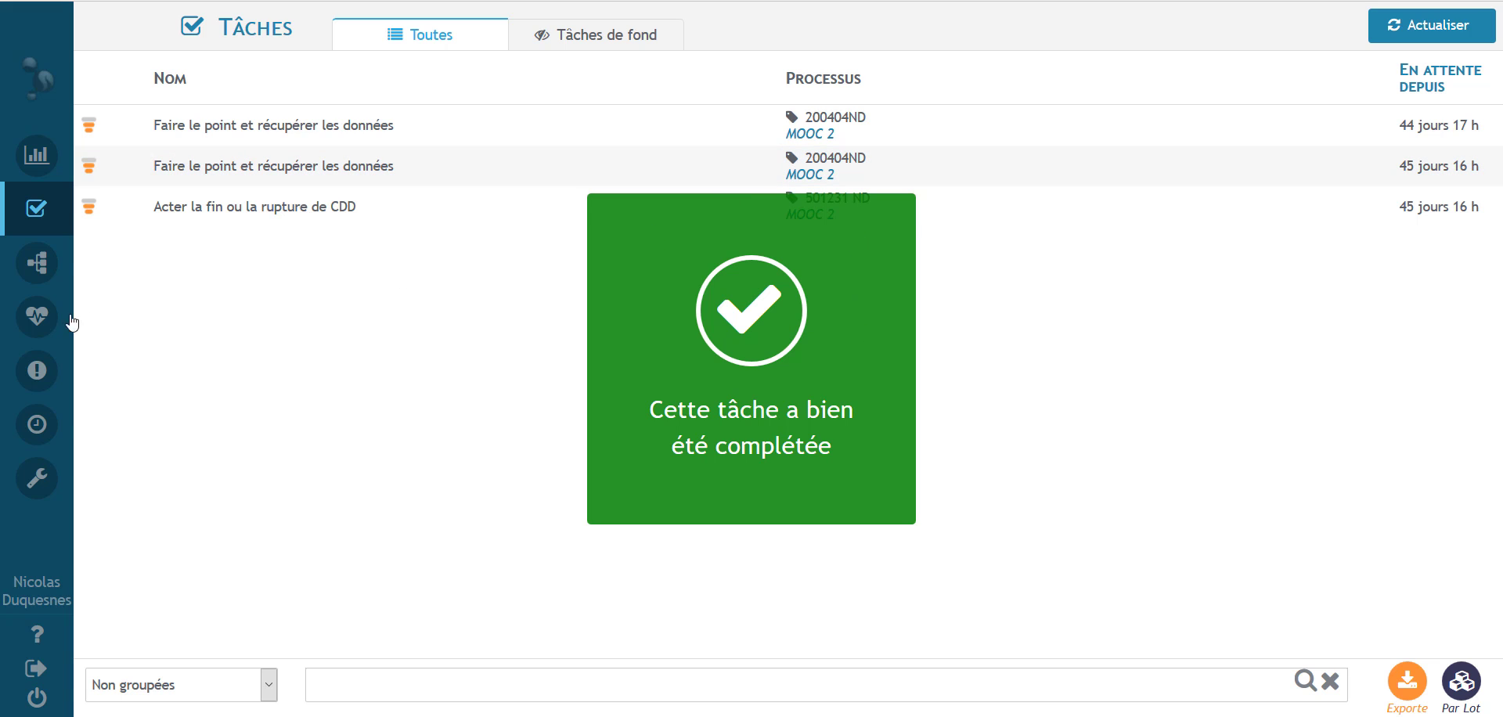
Step: Open the running "un logiciel de gestion de processus" process in process tracking and display its step details
{"action": "mouse_move", "coordinate": [34, 327]}
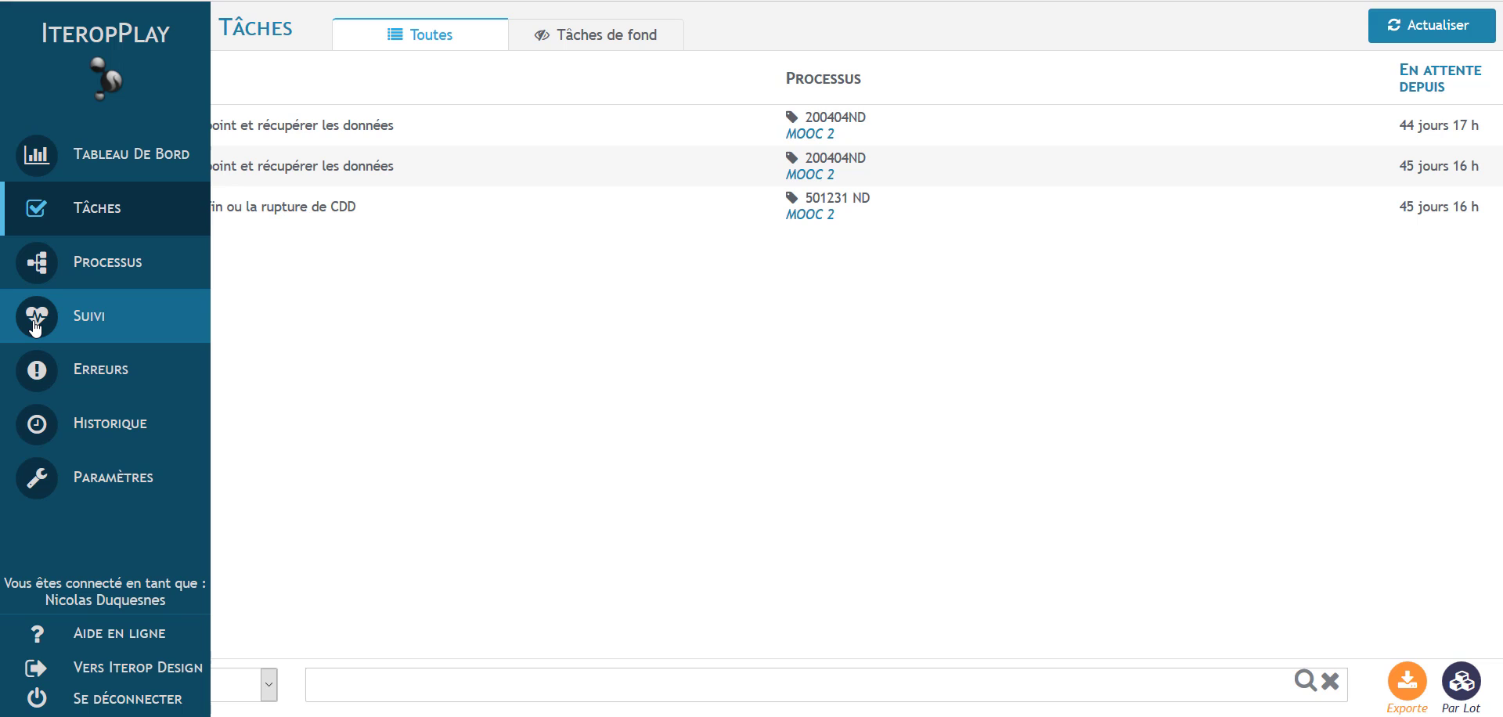
{"action": "left_click", "coordinate": [35, 327]}
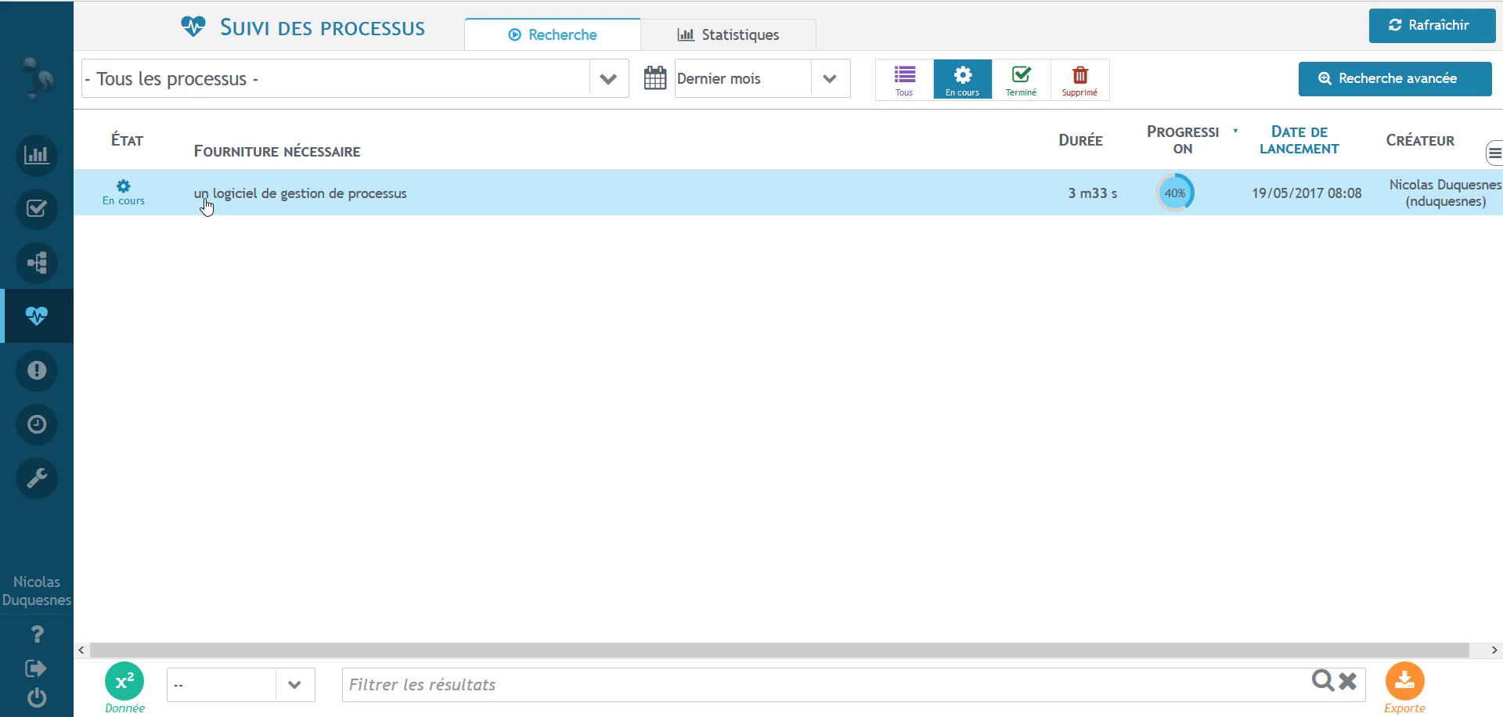
{"action": "left_click", "coordinate": [361, 202]}
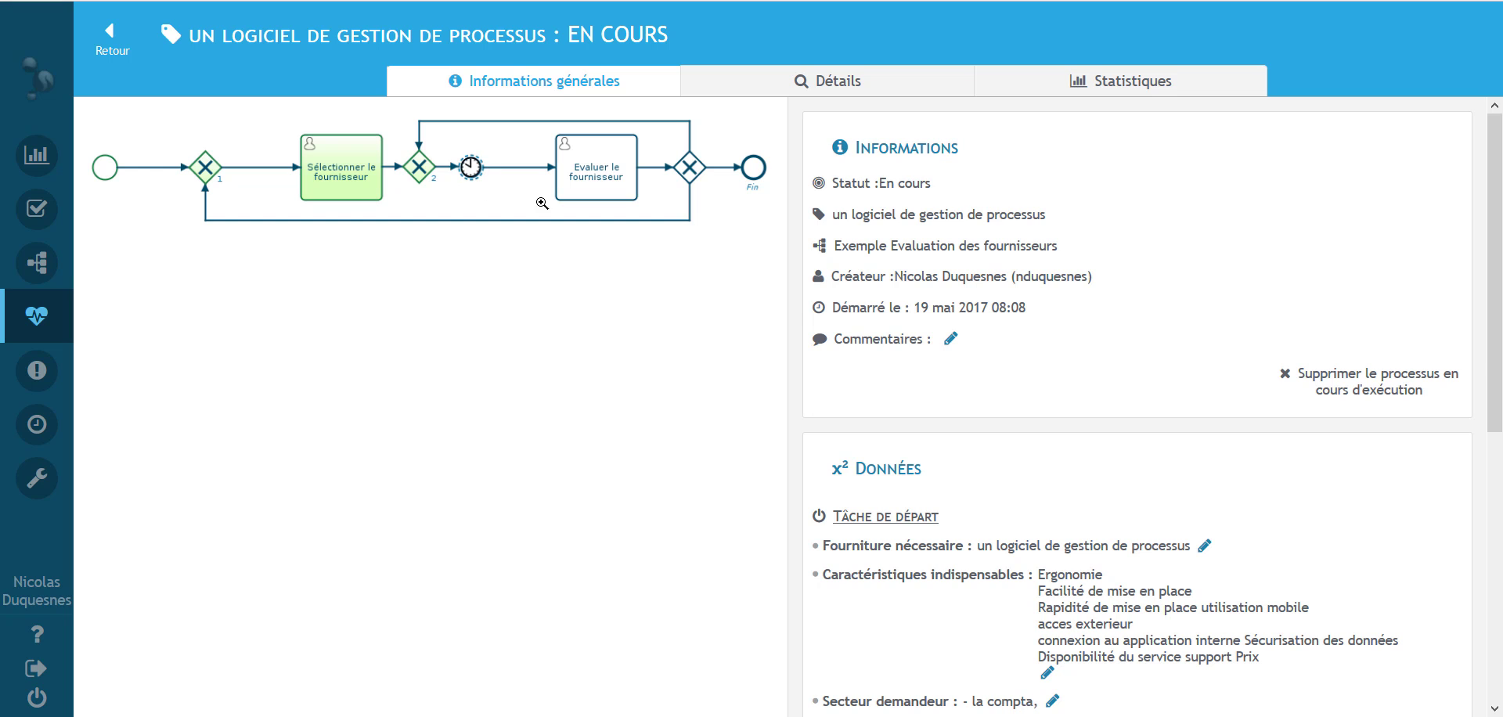
{"action": "left_click", "coordinate": [820, 84]}
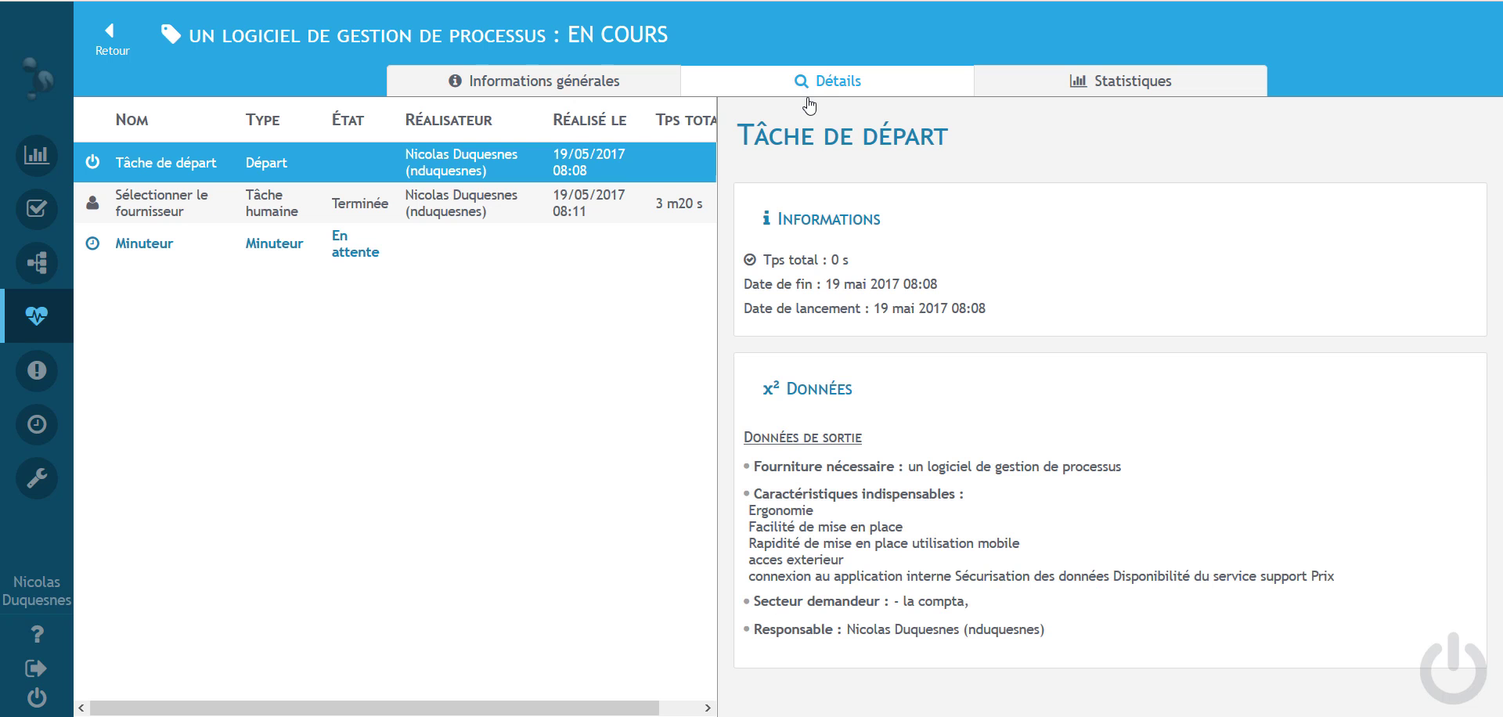
Step: Manually trigger the pending timer of the running process and confirm it
{"action": "left_click", "coordinate": [144, 245]}
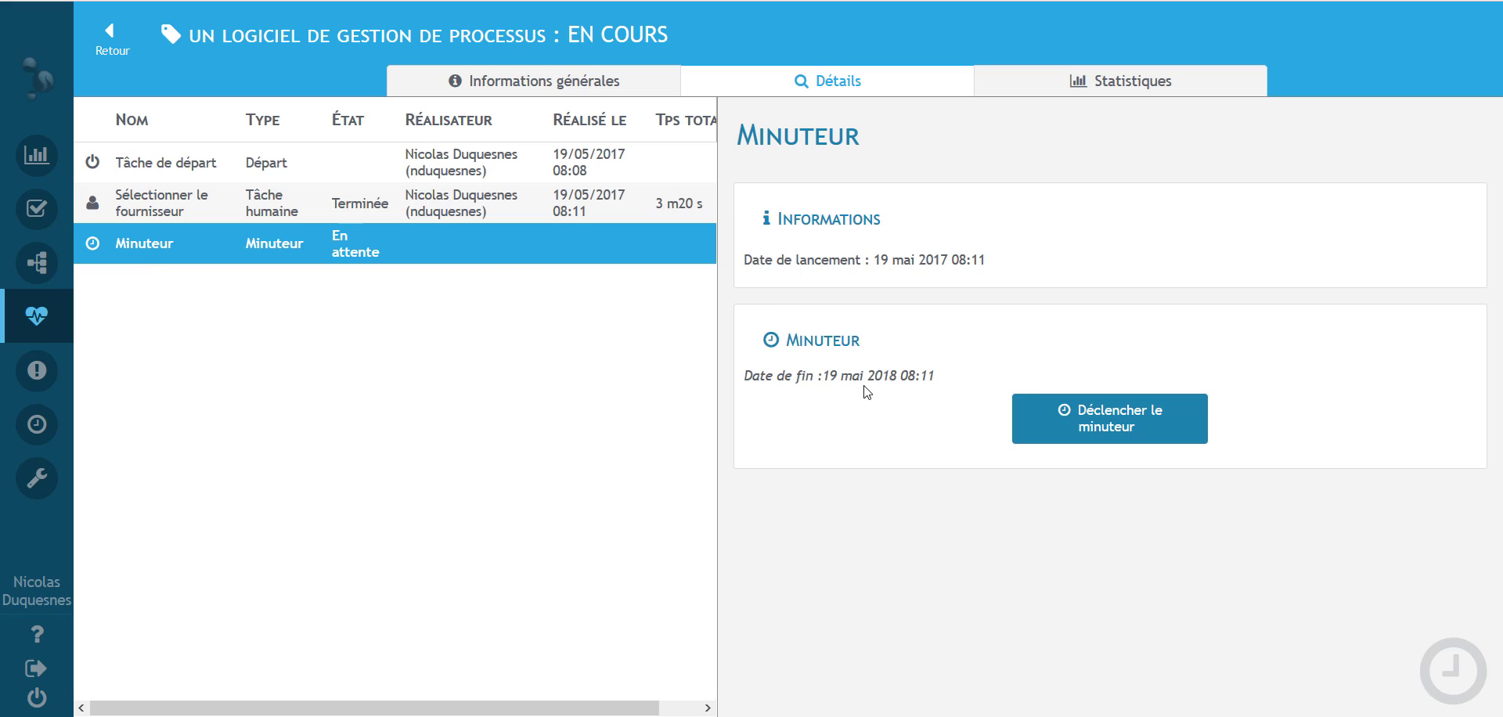
{"action": "left_click", "coordinate": [1100, 428]}
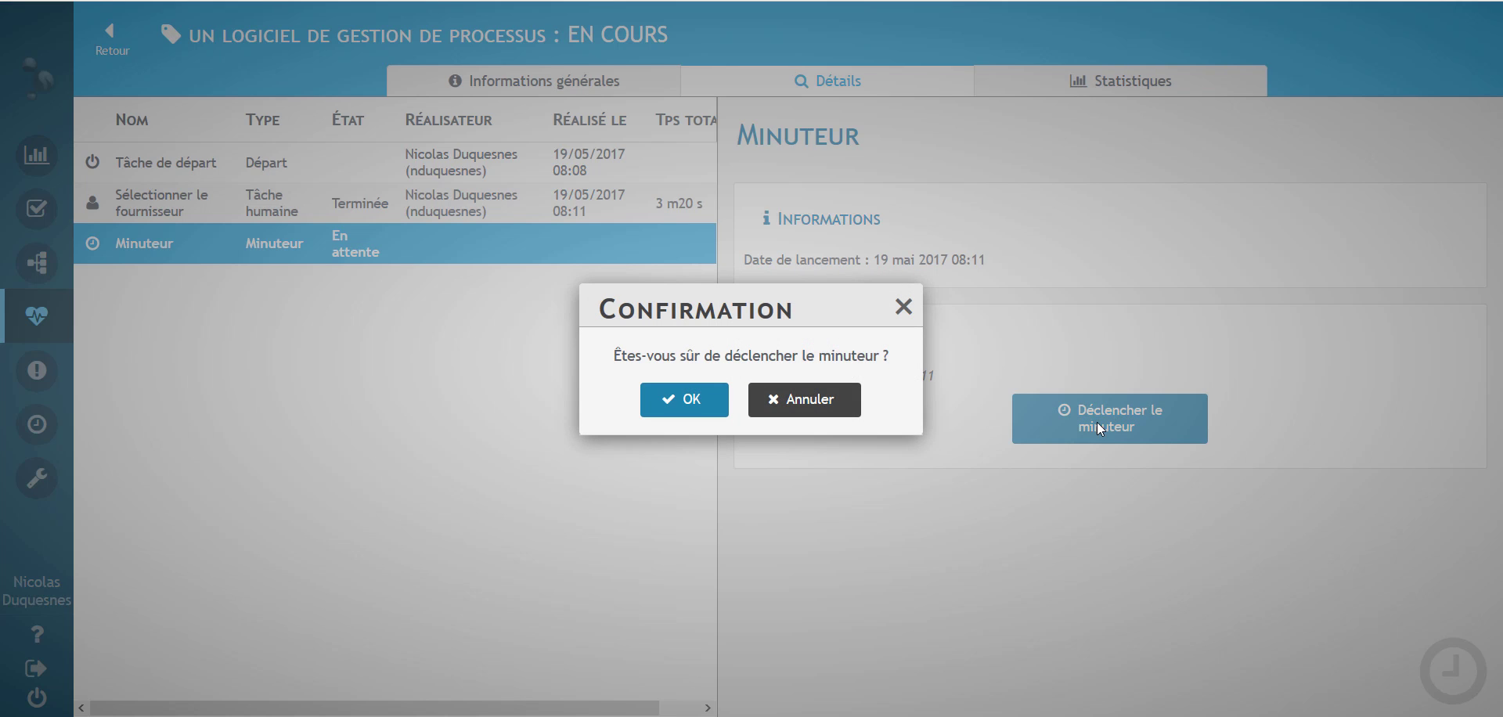
{"action": "left_click", "coordinate": [722, 409]}
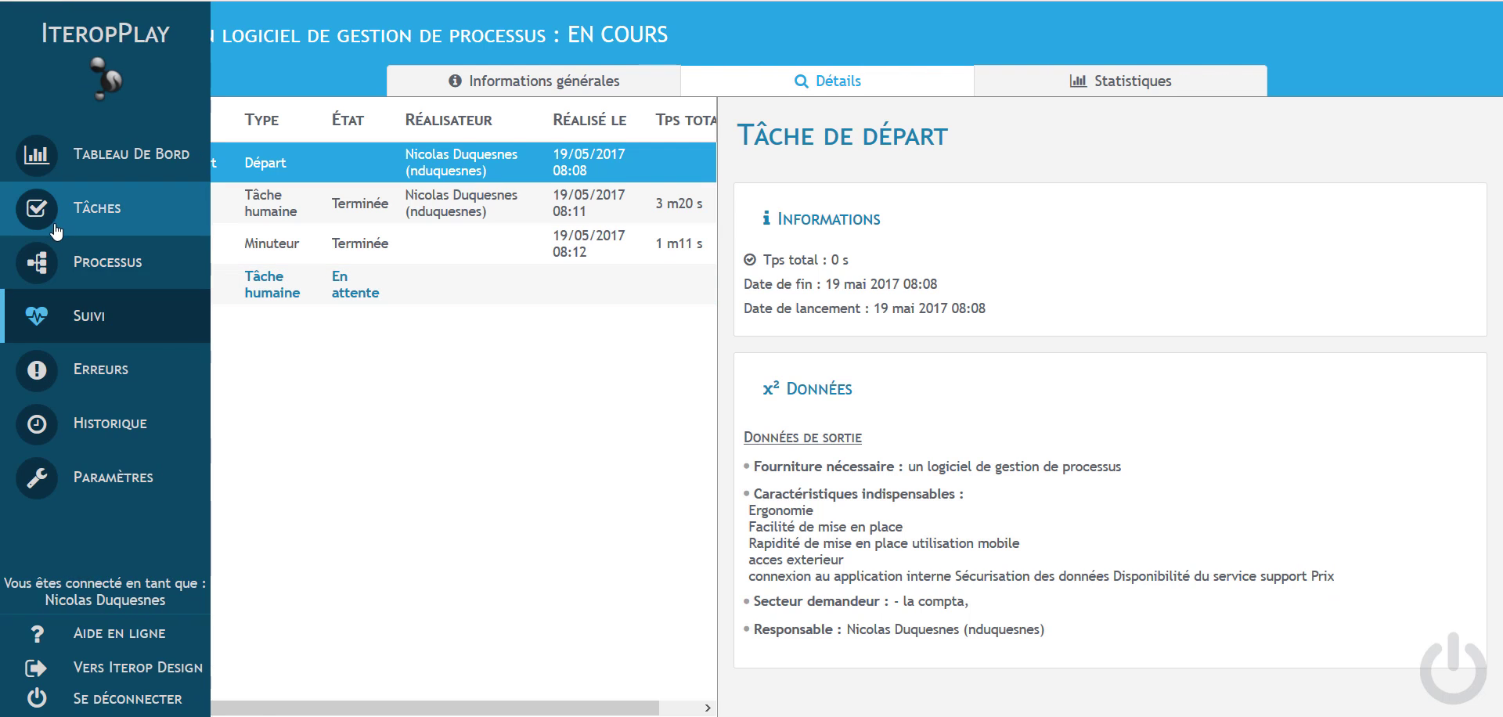
Step: Open the "Evaluer le fournisseur" task from the task list
{"action": "left_click", "coordinate": [91, 209]}
{"action": "left_click", "coordinate": [209, 130]}
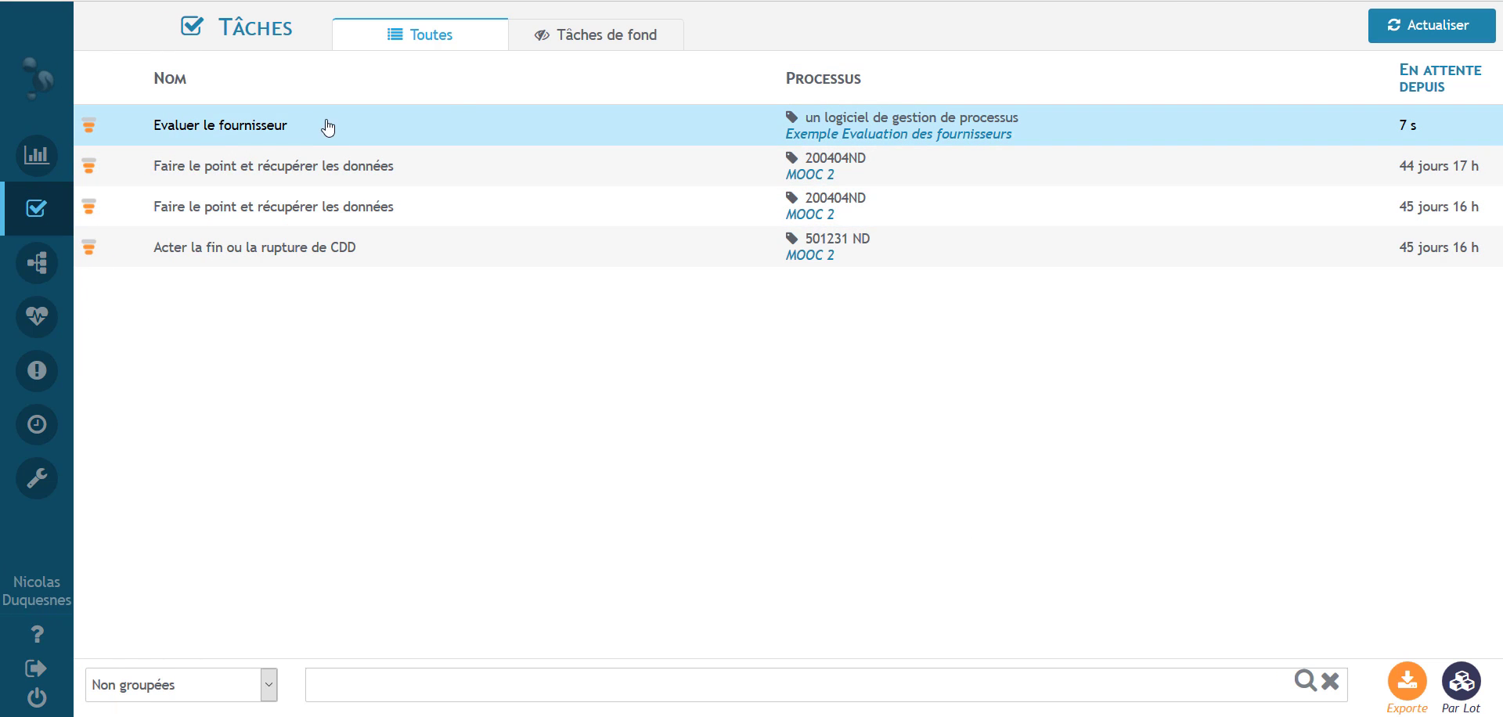
{"action": "left_click", "coordinate": [209, 129]}
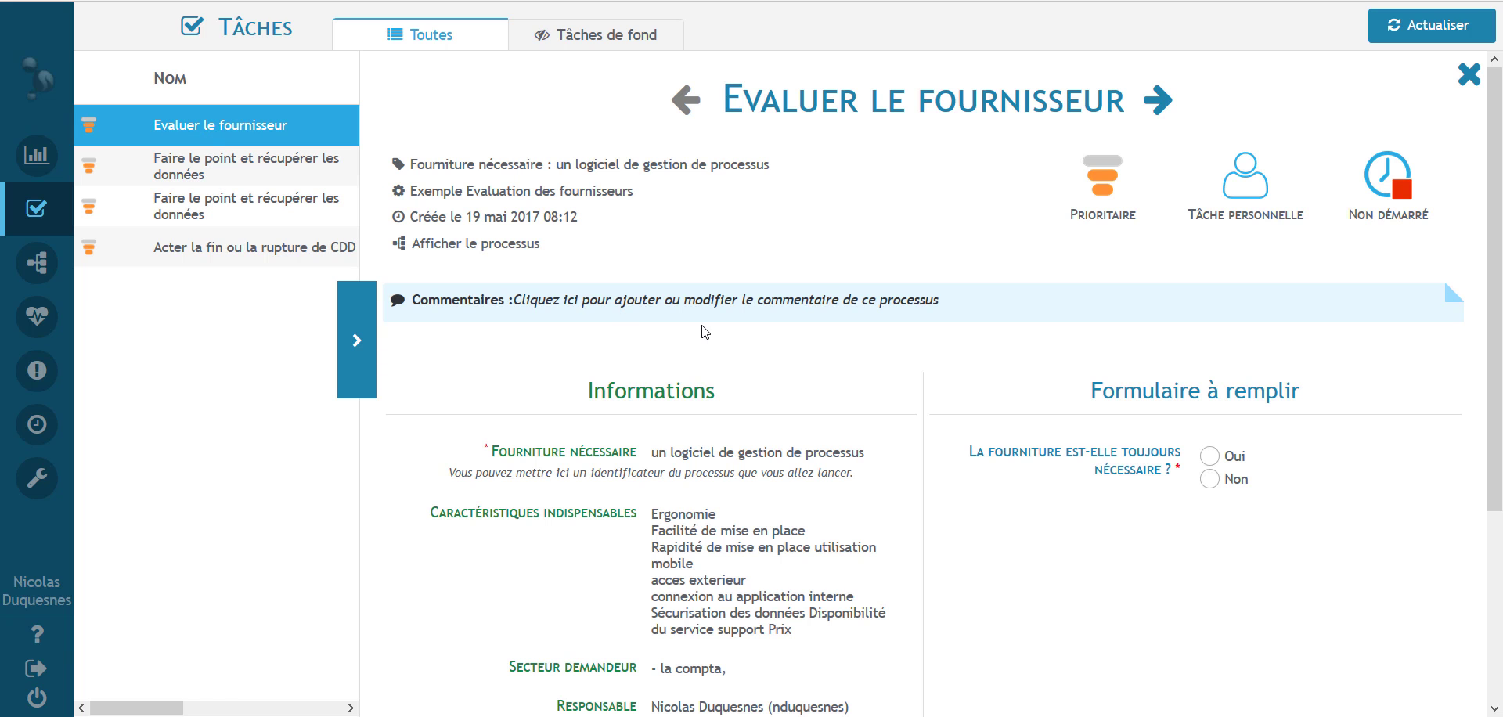
Step: Answer "Oui" to both whether the supply is still necessary and whether the supplier still meets the need, and finalize the task
{"action": "scroll", "coordinate": [721, 345], "scroll_direction": "down", "scroll_amount": 3}
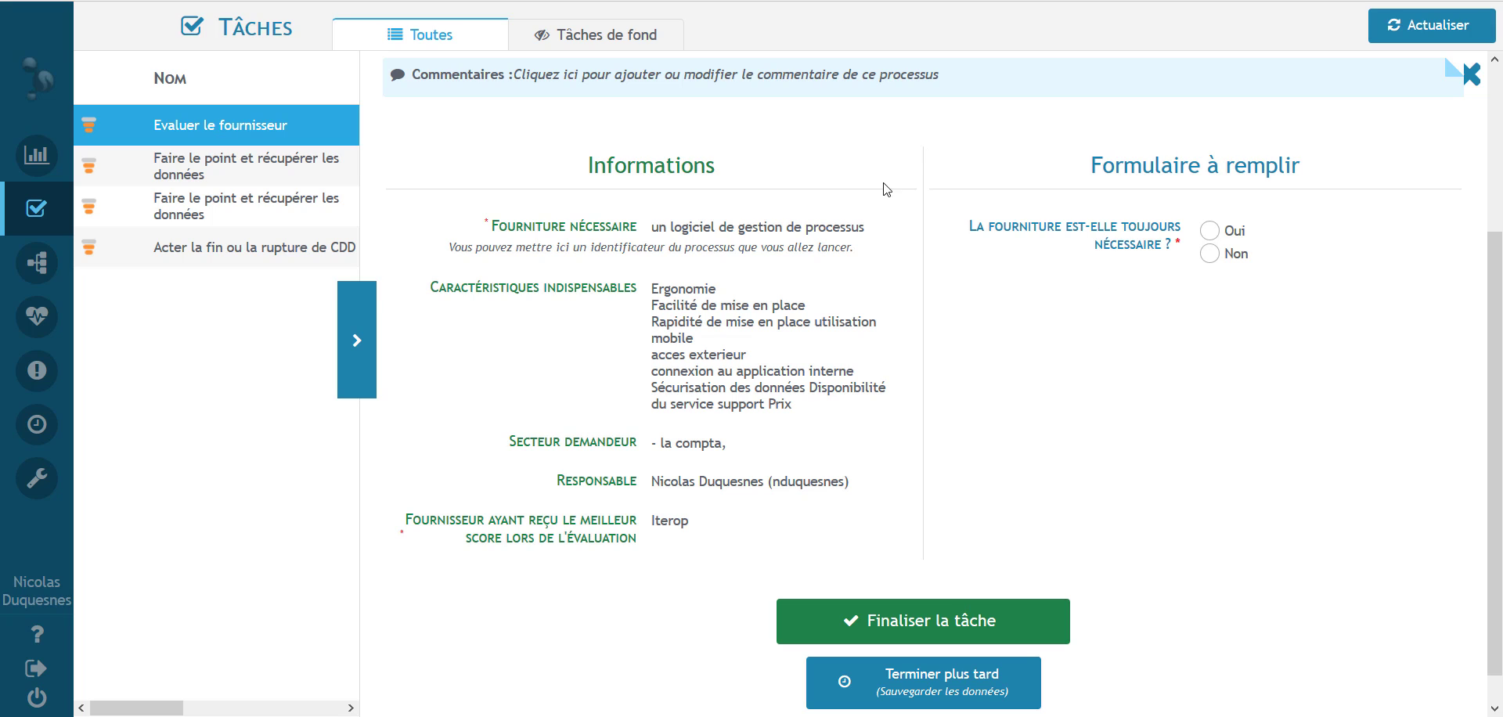
{"action": "left_click", "coordinate": [1211, 233]}
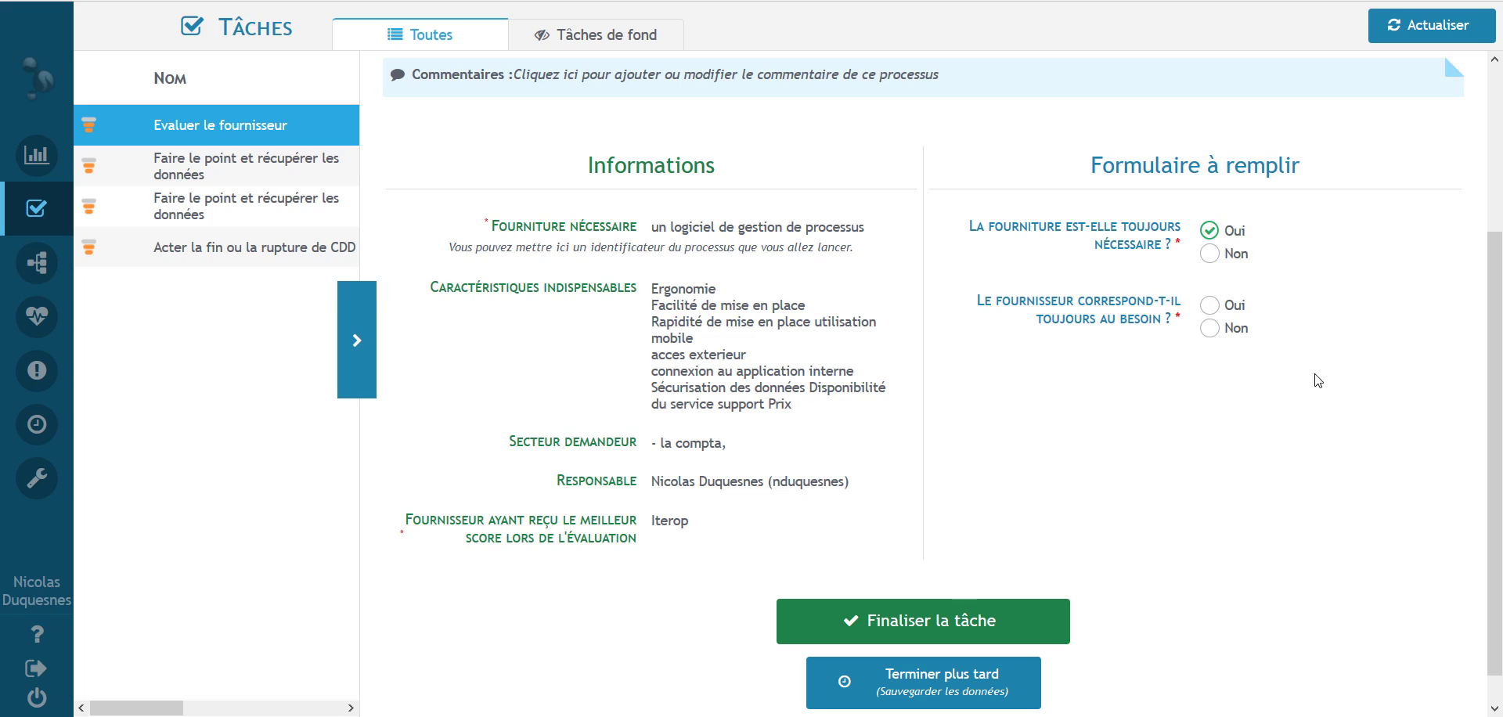
{"action": "left_click", "coordinate": [1210, 310]}
{"action": "left_click", "coordinate": [930, 626]}
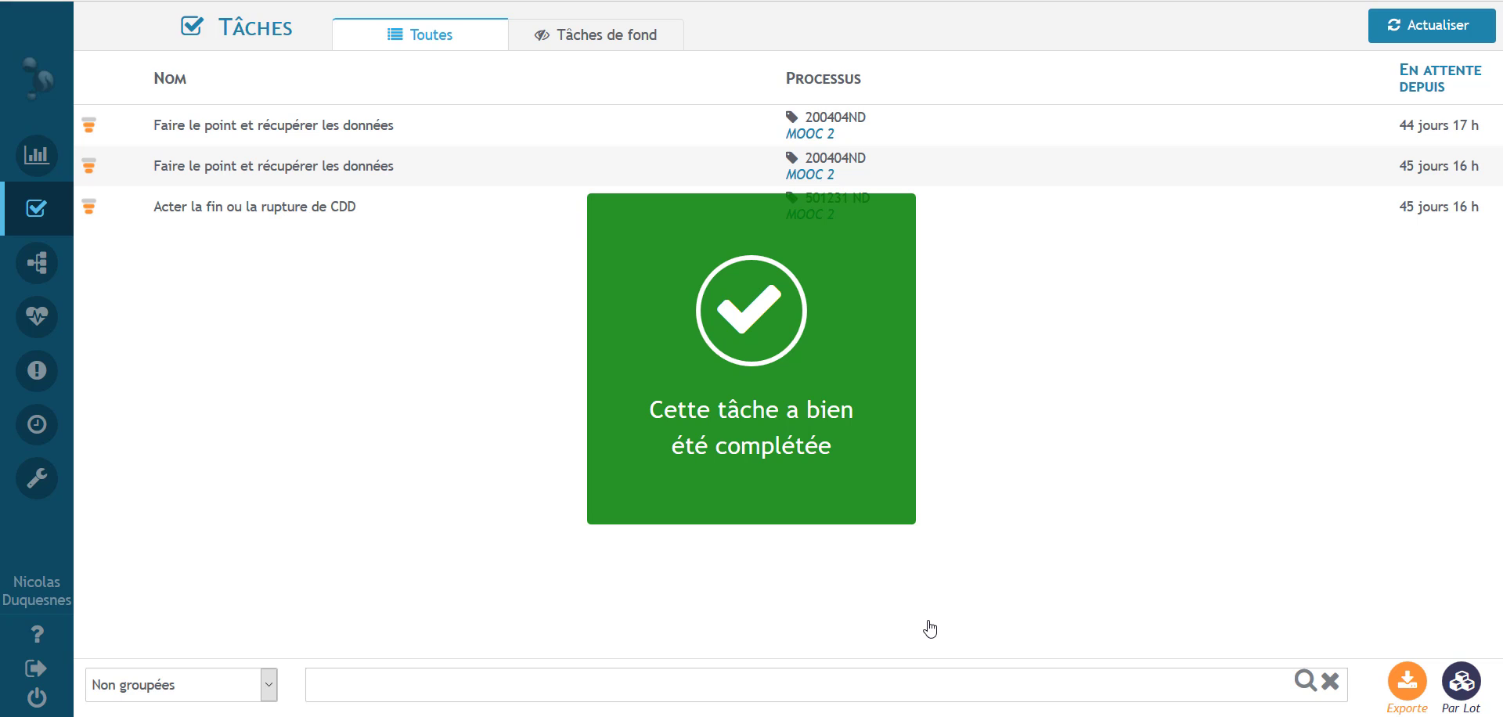
Step: Review the running process in process tracking, examining its step details and its general information with the process diagram
{"action": "left_click", "coordinate": [30, 321]}
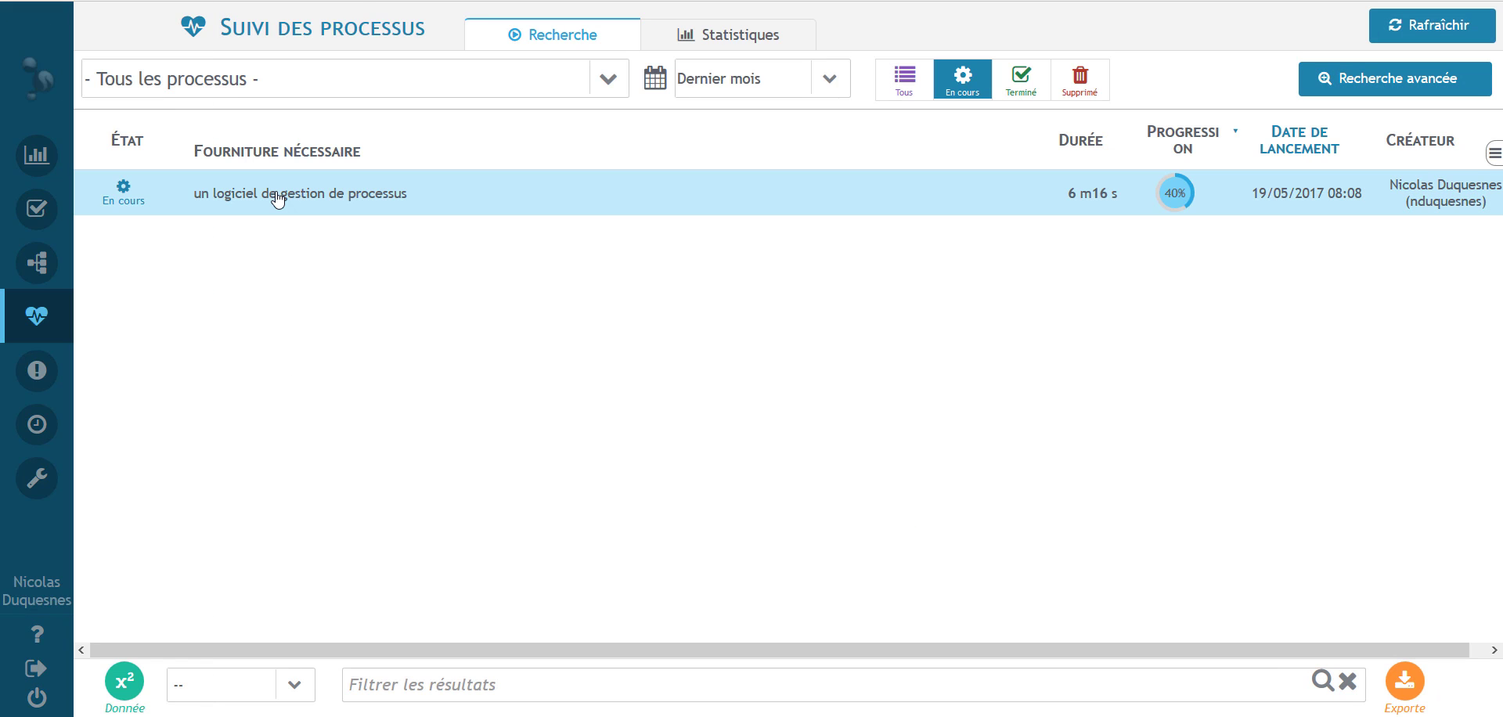
{"action": "left_click", "coordinate": [277, 201]}
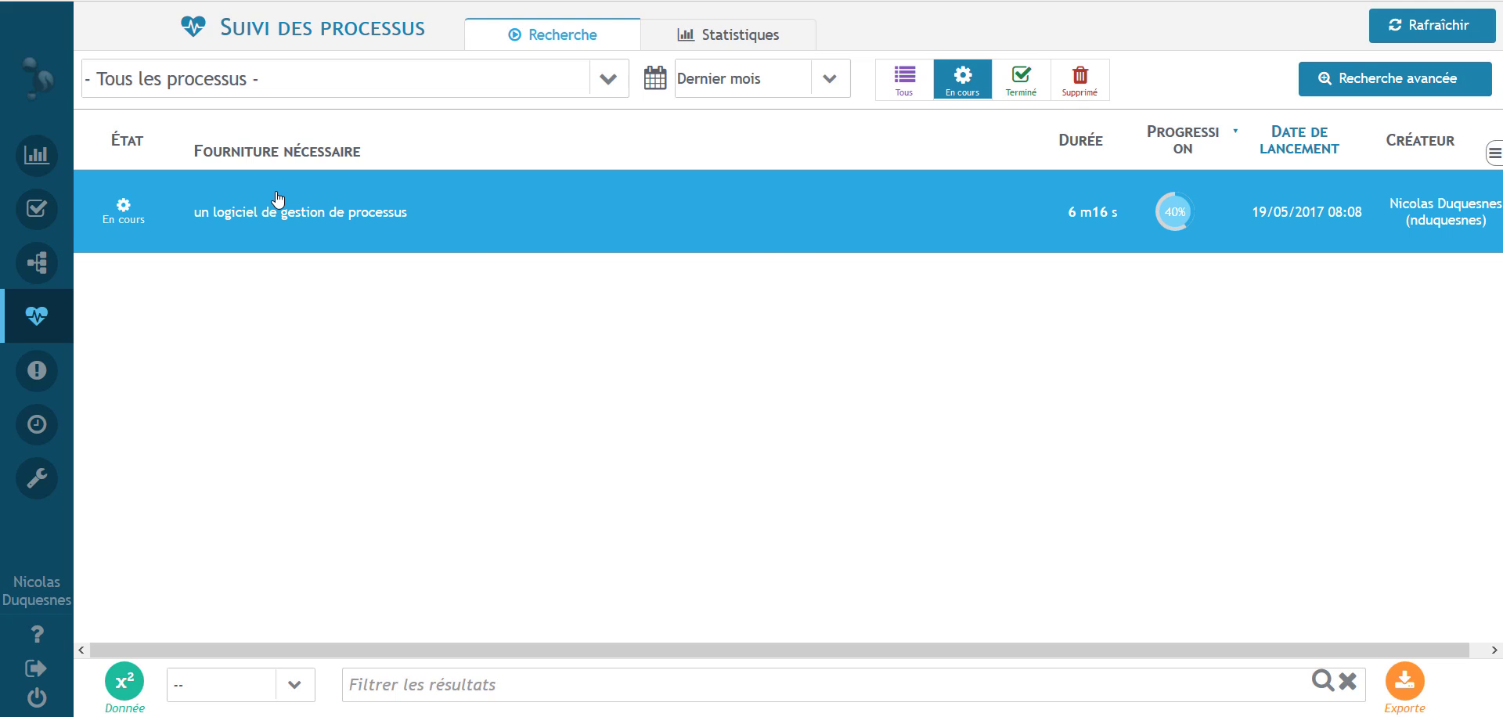
{"action": "left_click", "coordinate": [277, 200]}
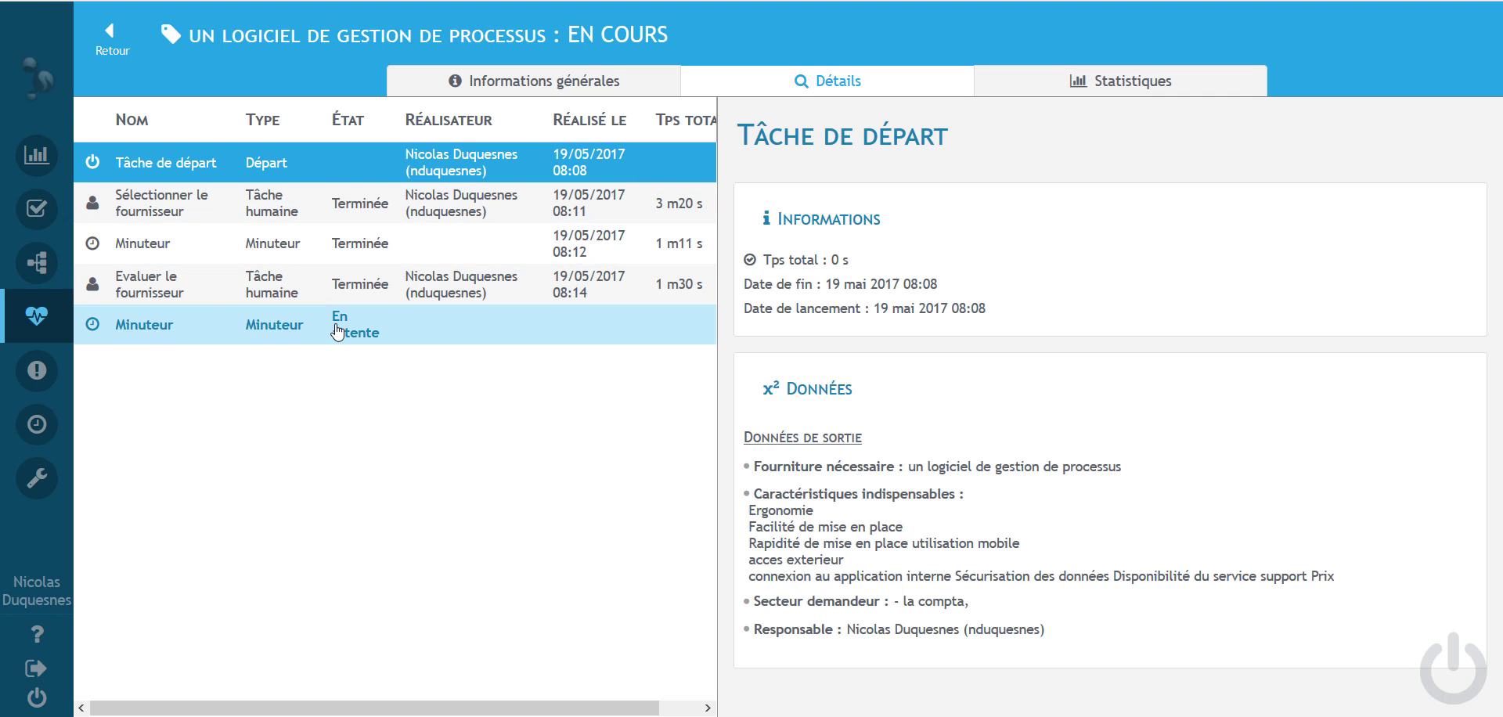
{"action": "left_click", "coordinate": [491, 80]}
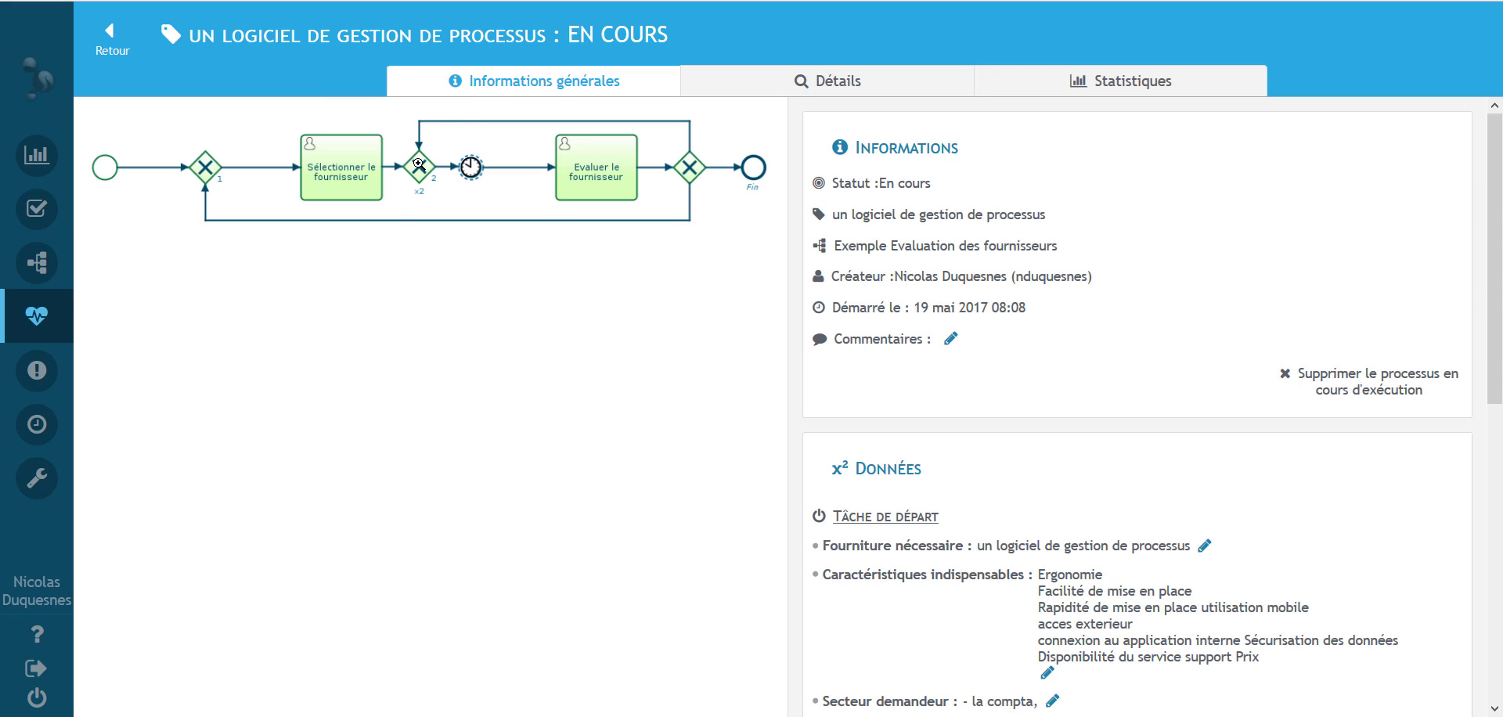